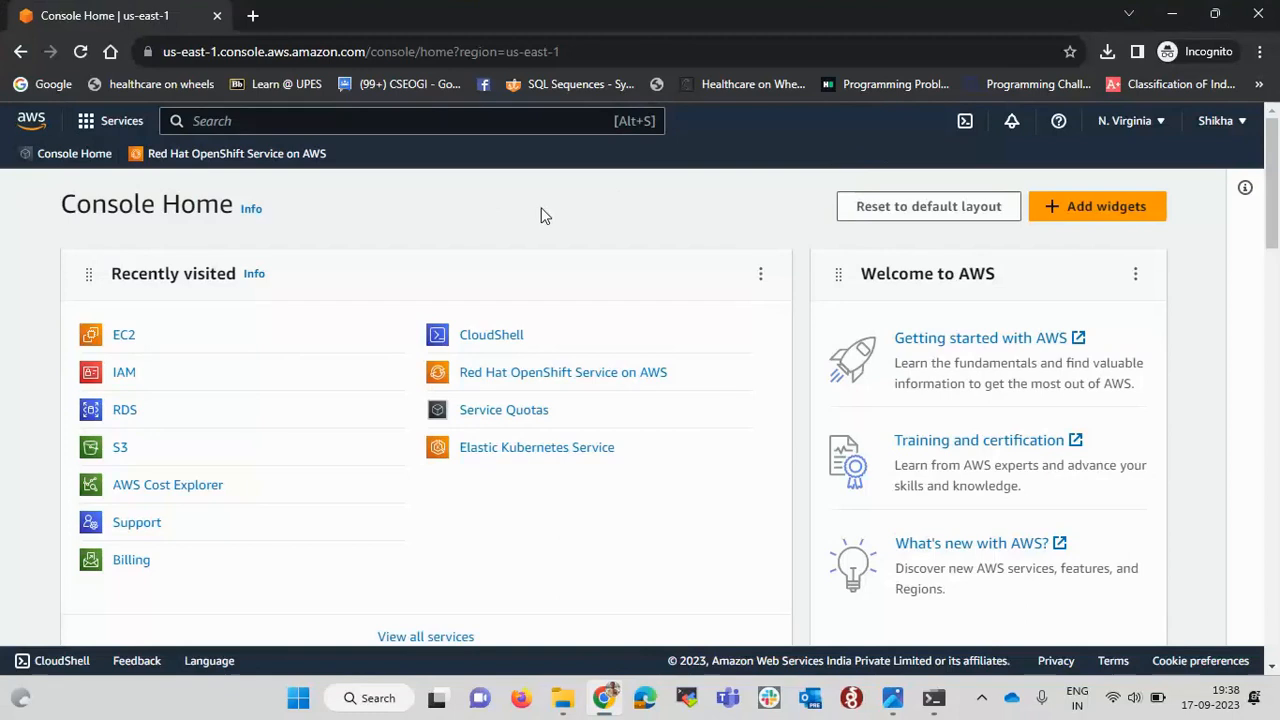
Step: Open the EC2 service and start launching a new instance from its dashboard
left_click(396, 120)
type("ec2")
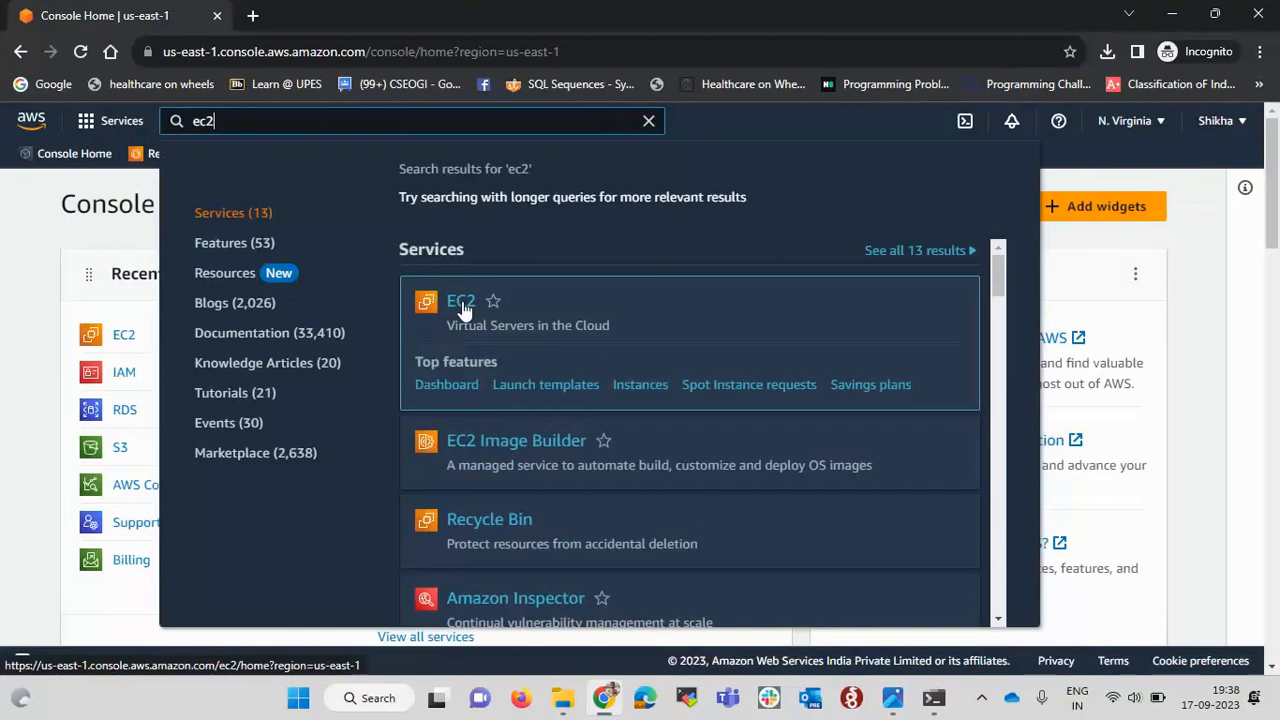
left_click(463, 311)
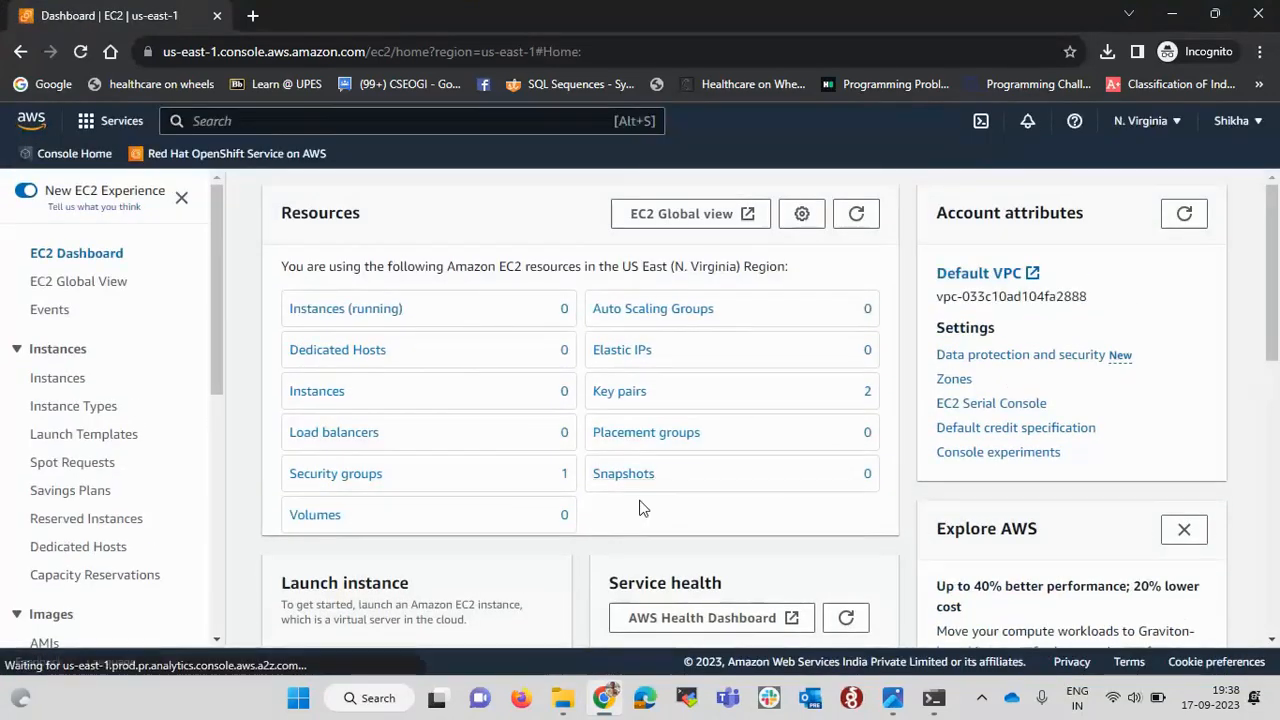
scroll(640, 510, "down", 1)
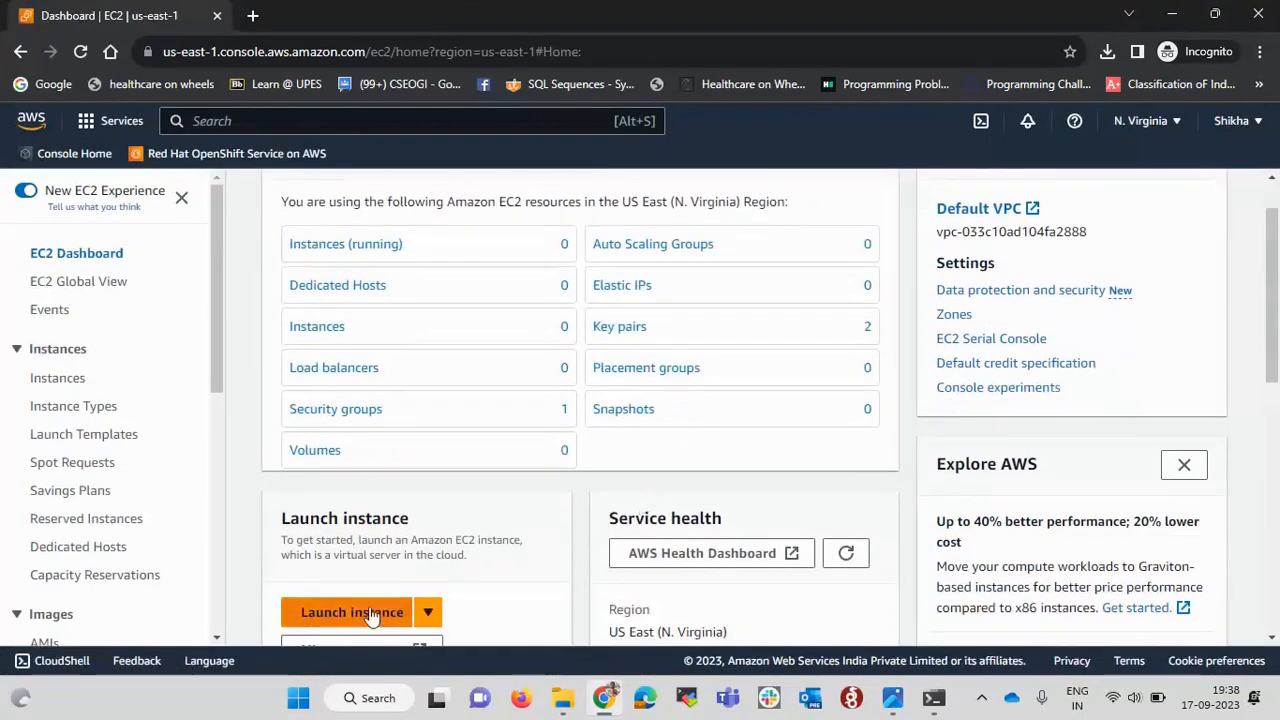
scroll(372, 617, "down", 3)
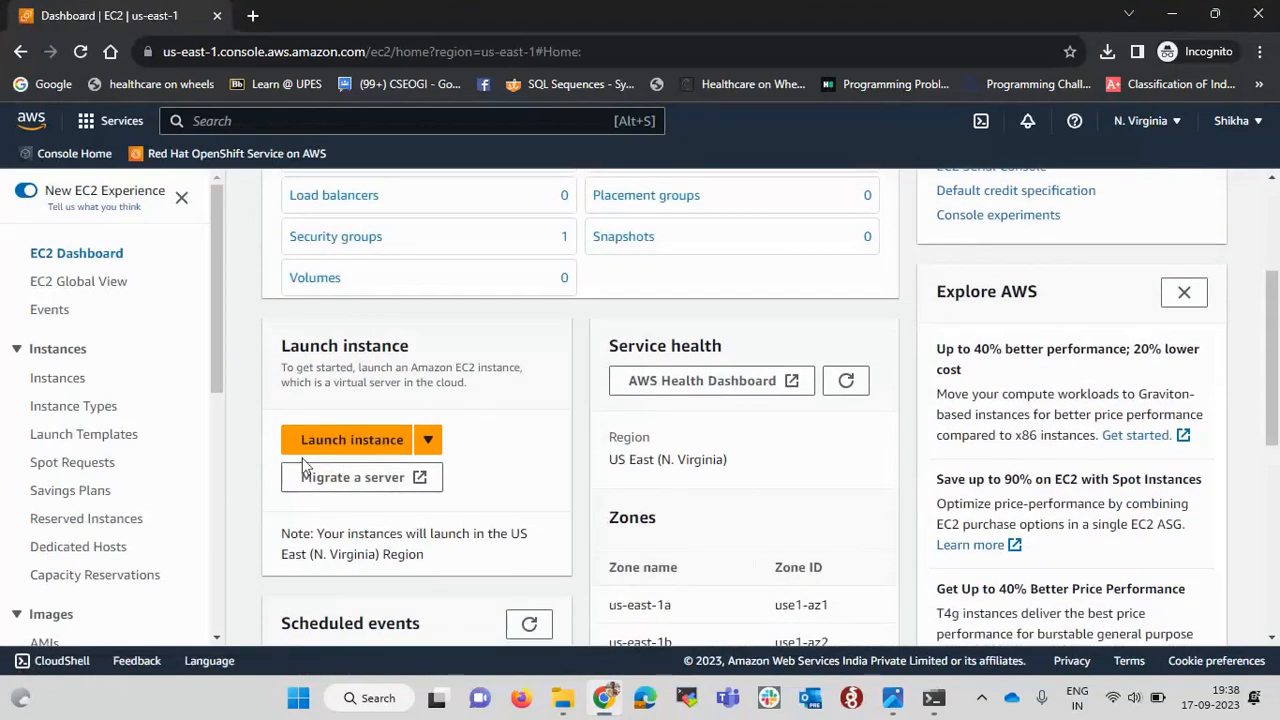
left_click(352, 440)
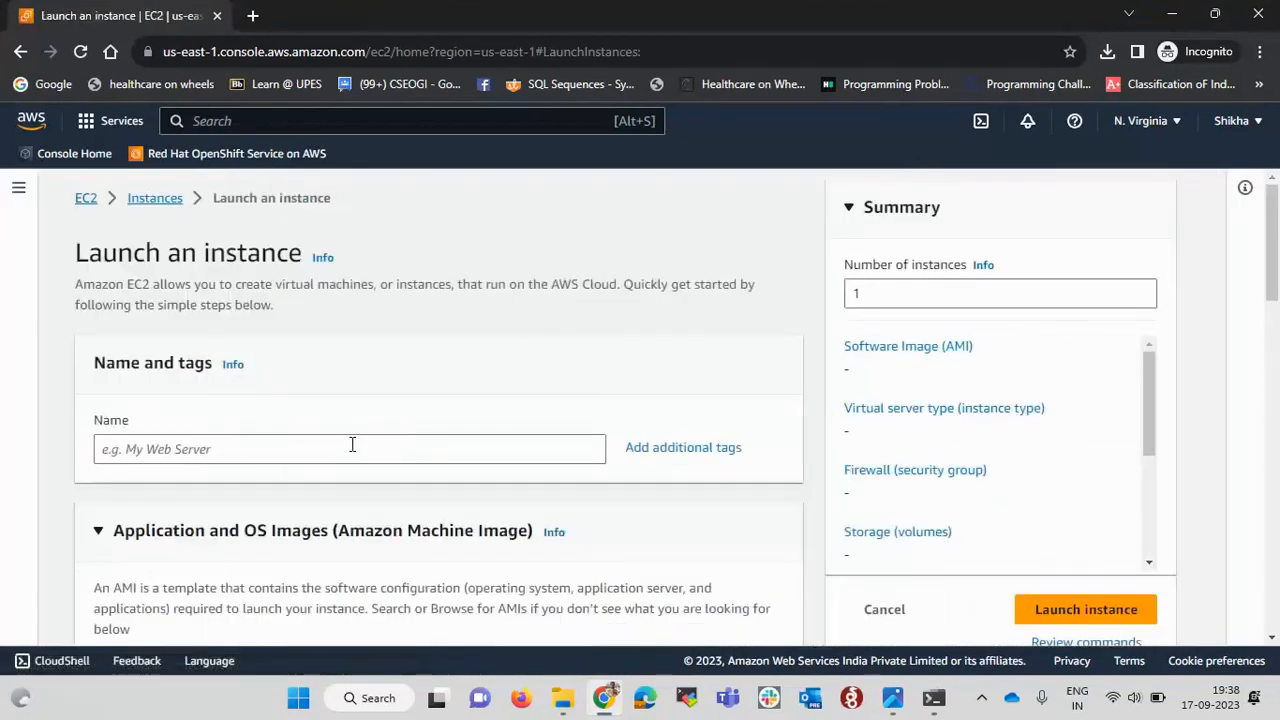
Step: Name the new instance Demo-1
scroll(523, 313, "down", 1)
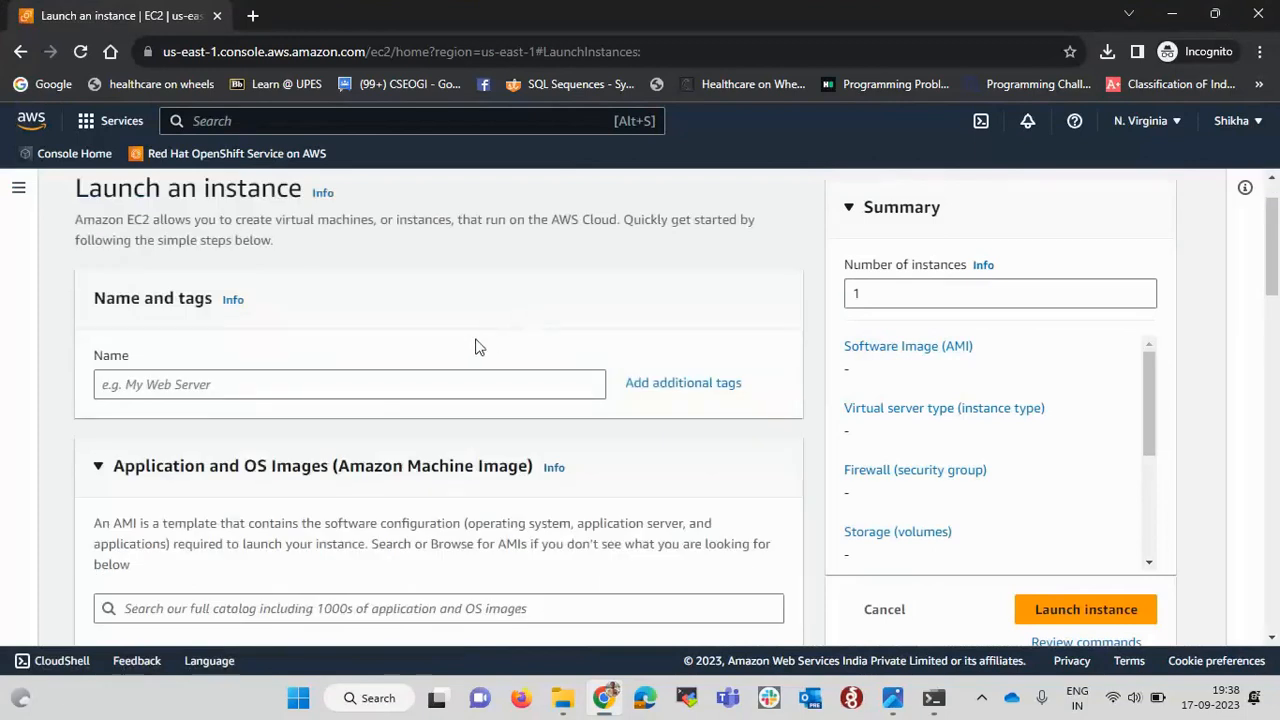
scroll(474, 341, "up", 1)
scroll(475, 347, "down", 1)
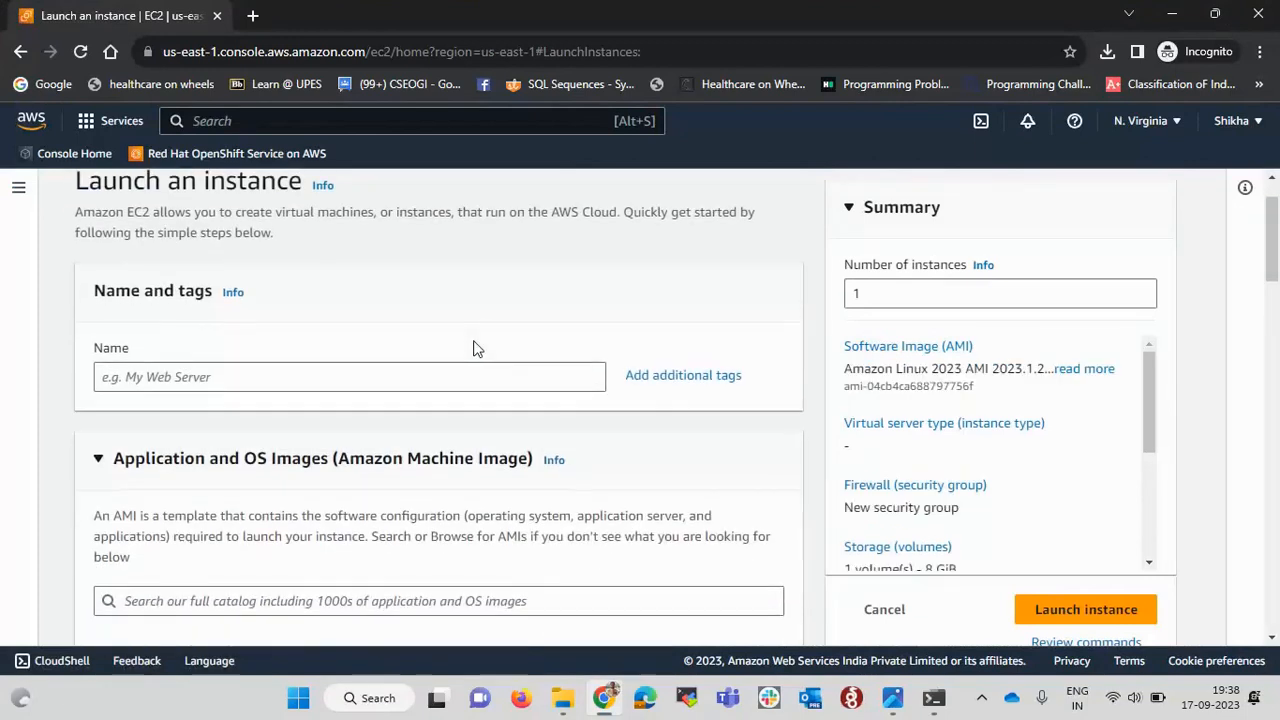
left_click(415, 372)
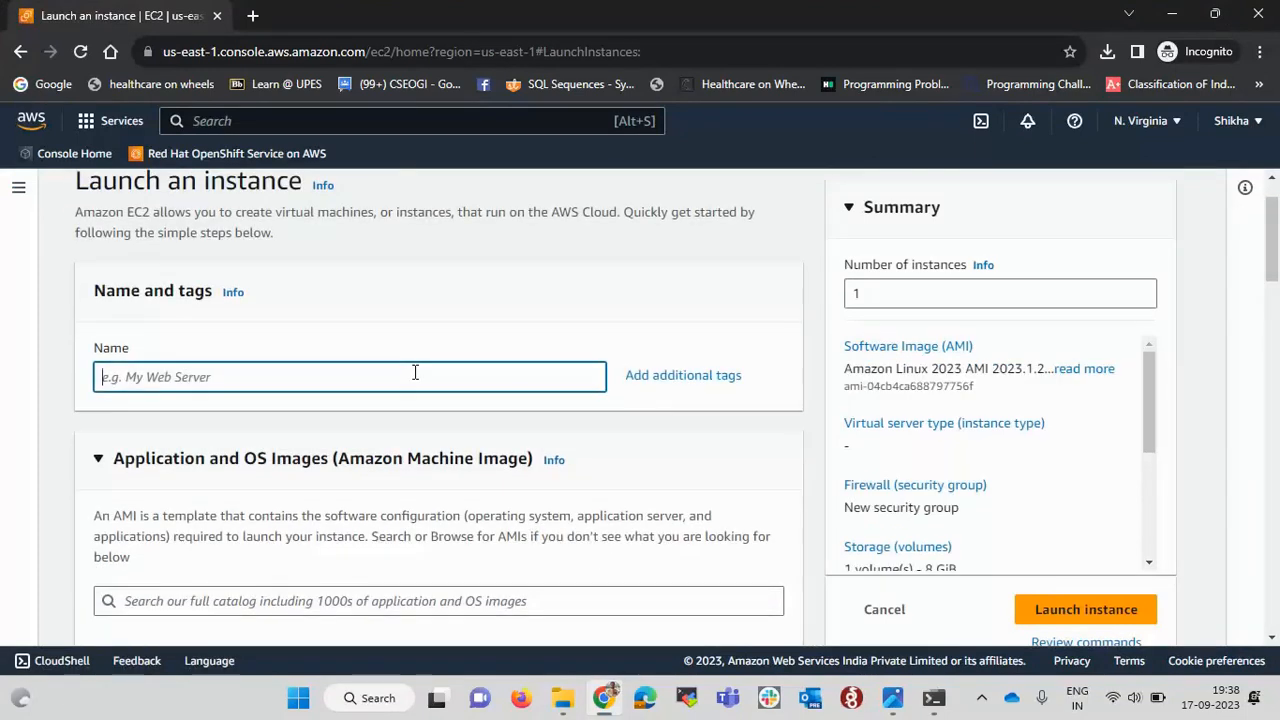
type("Demo-1")
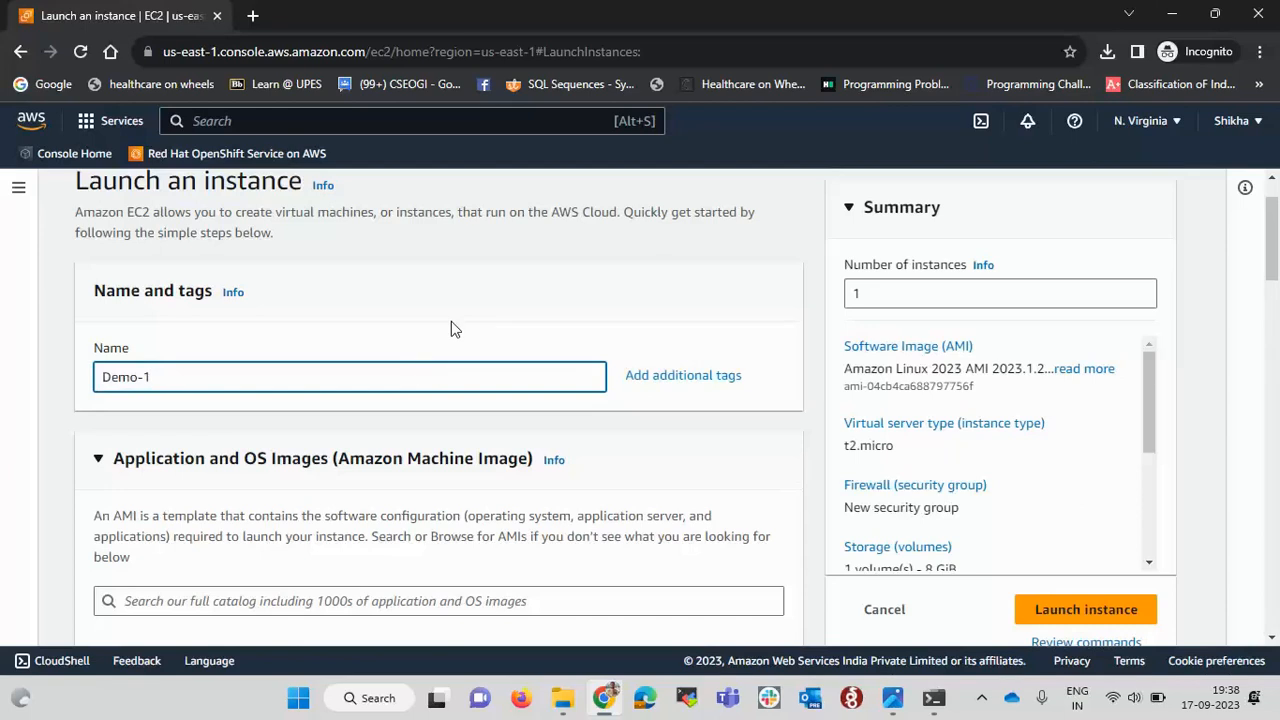
Step: Choose Ubuntu as the operating system image for the instance
scroll(451, 321, "down", 3)
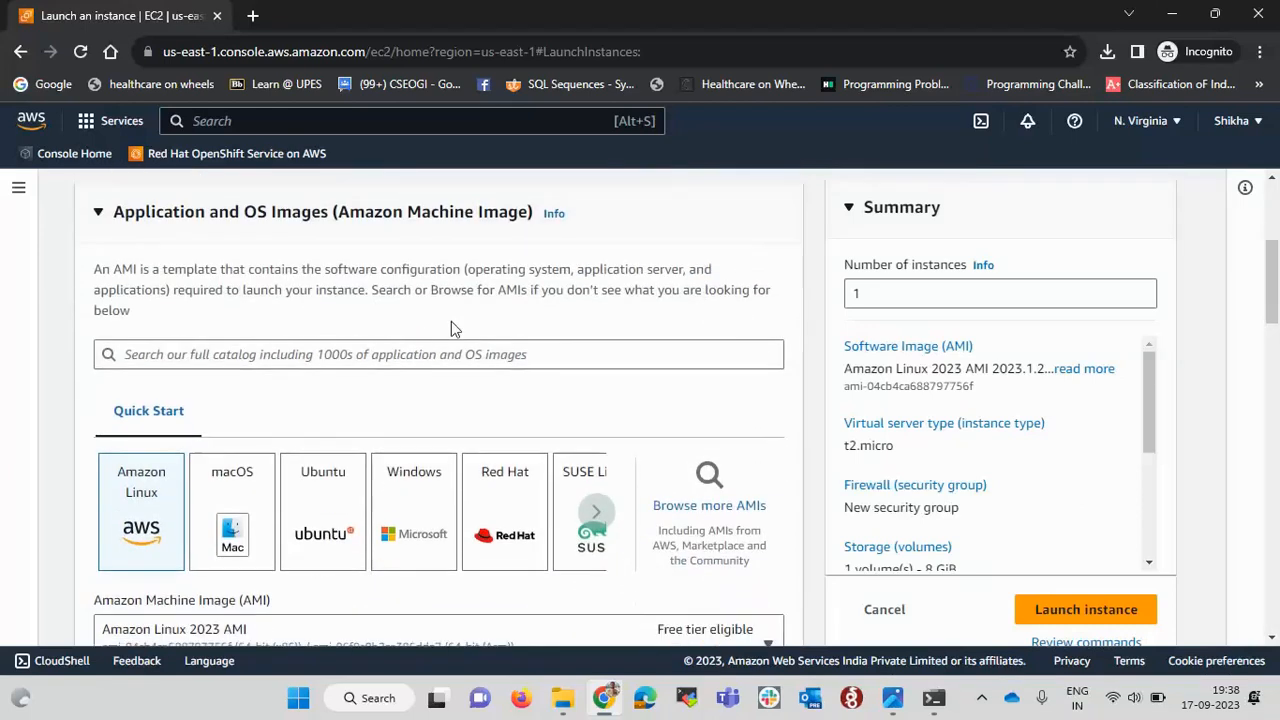
scroll(452, 321, "down", 1)
scroll(451, 321, "down", 2)
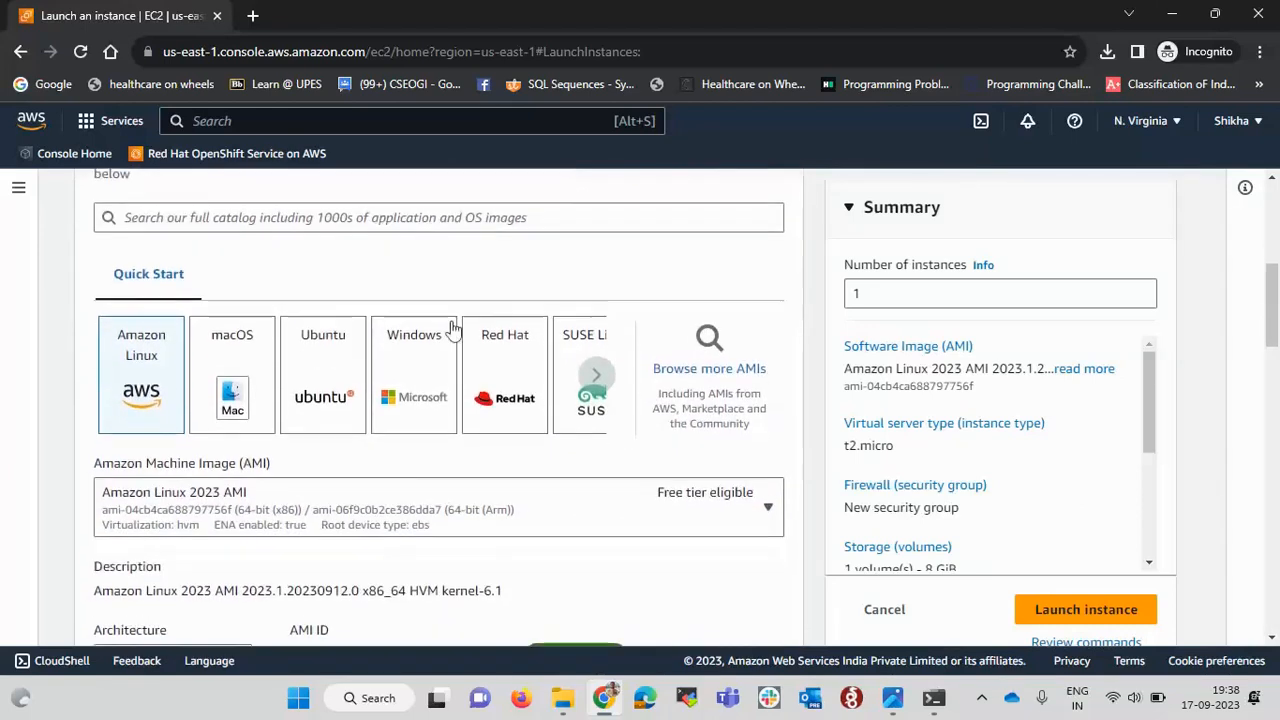
left_click(339, 369)
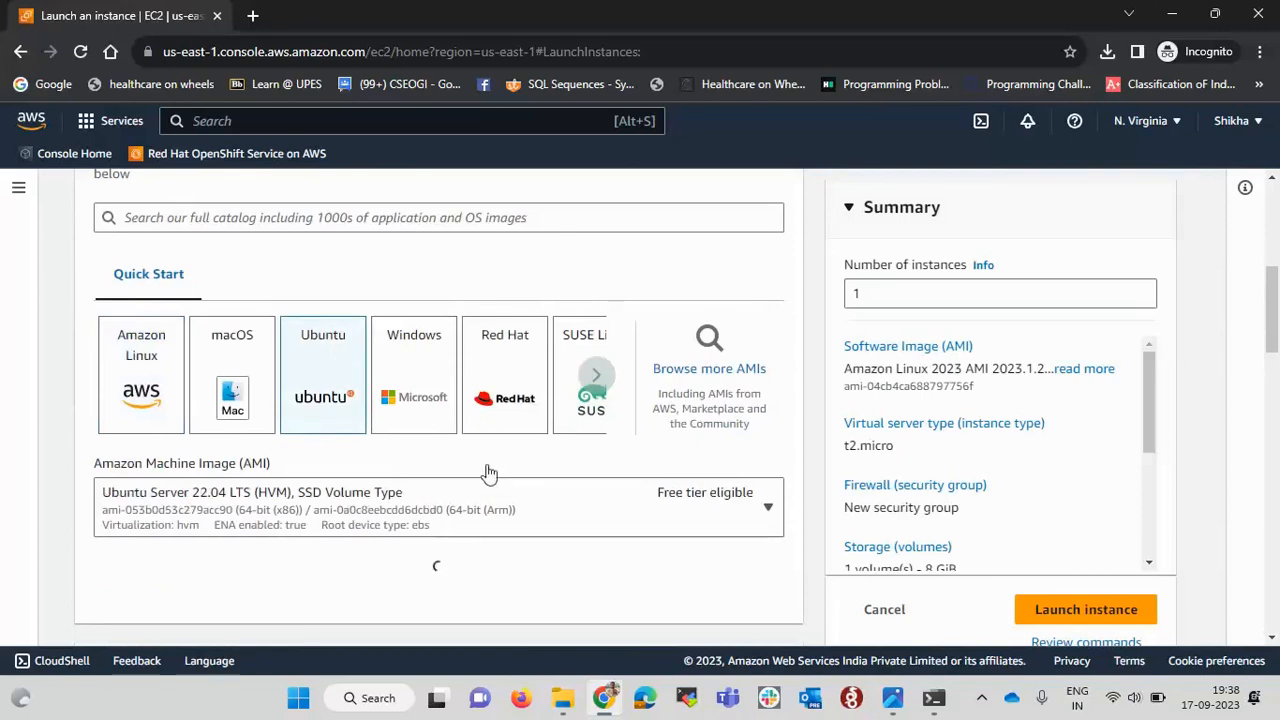
Step: Examine the available instance types and the key pair choices offered for the instance
scroll(487, 471, "down", 4)
scroll(490, 473, "down", 7)
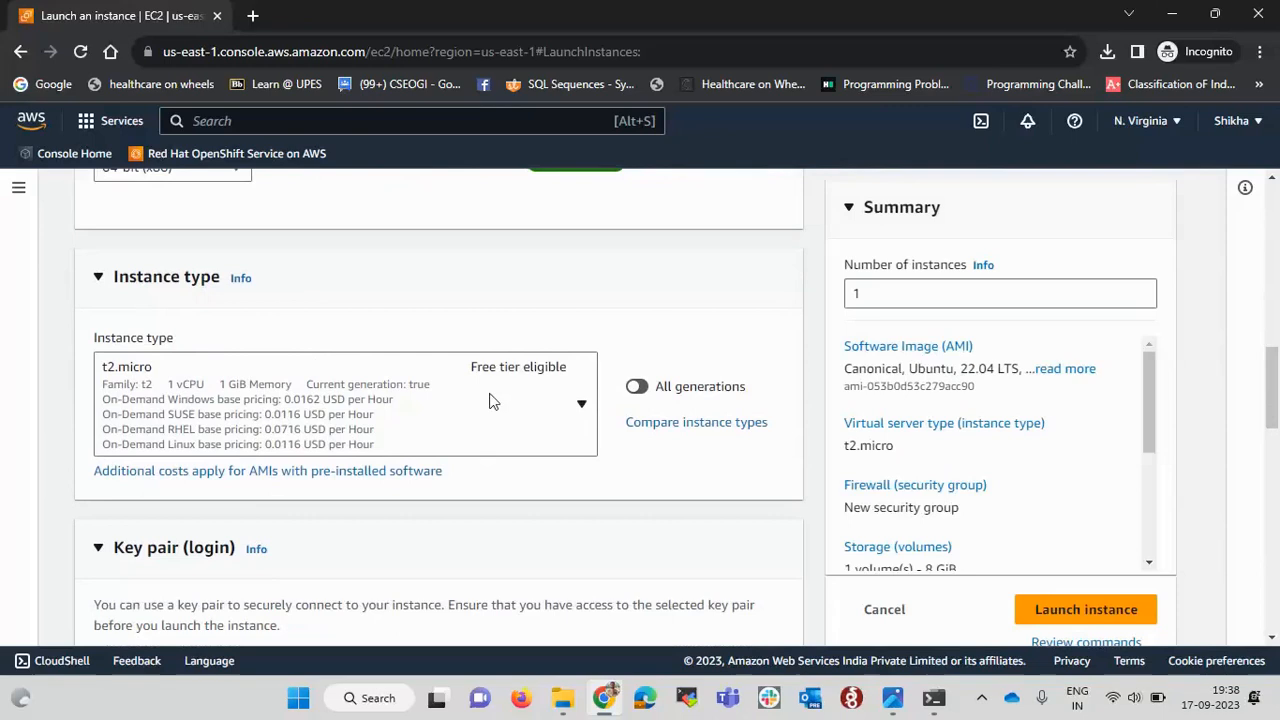
left_click(578, 409)
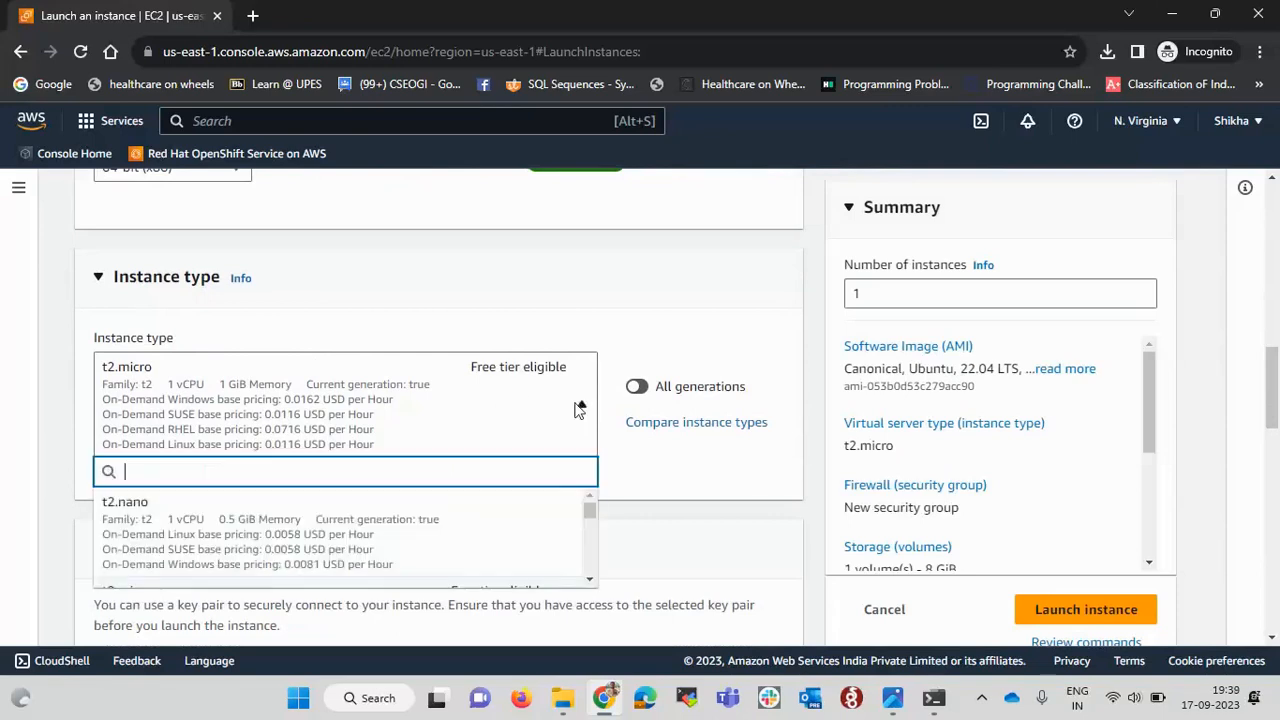
scroll(473, 517, "down", 2)
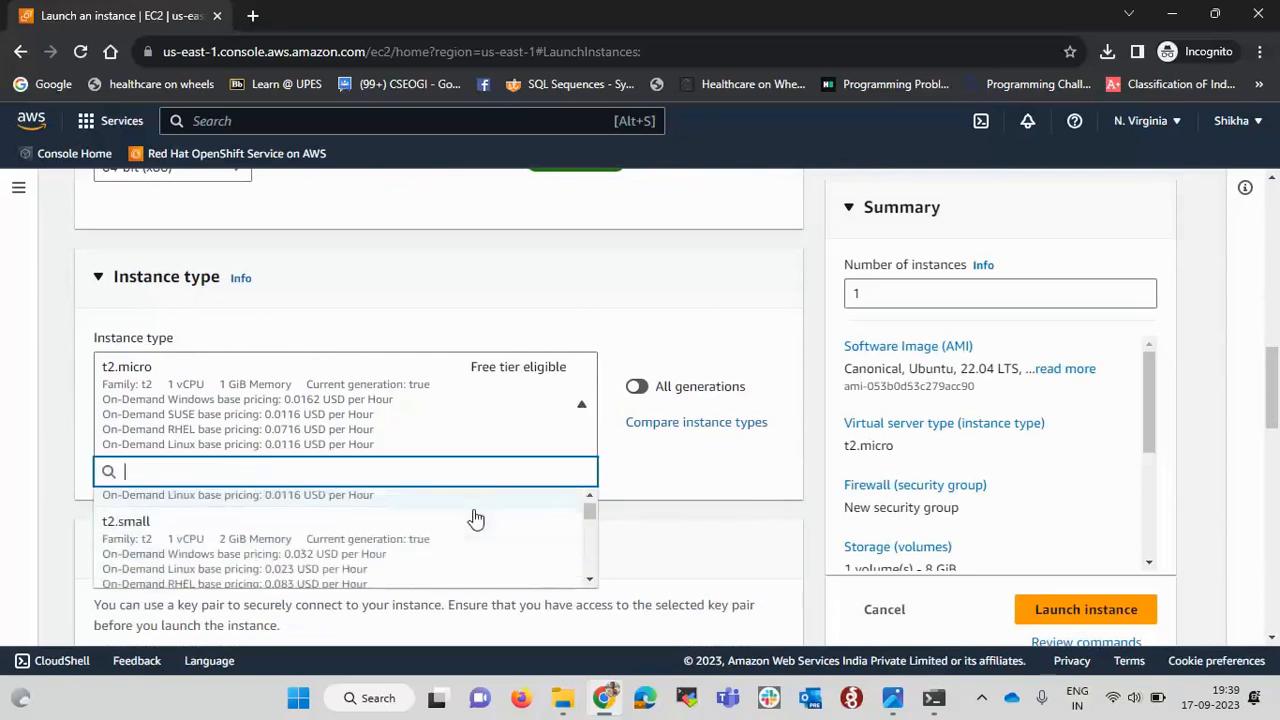
scroll(473, 517, "up", 2)
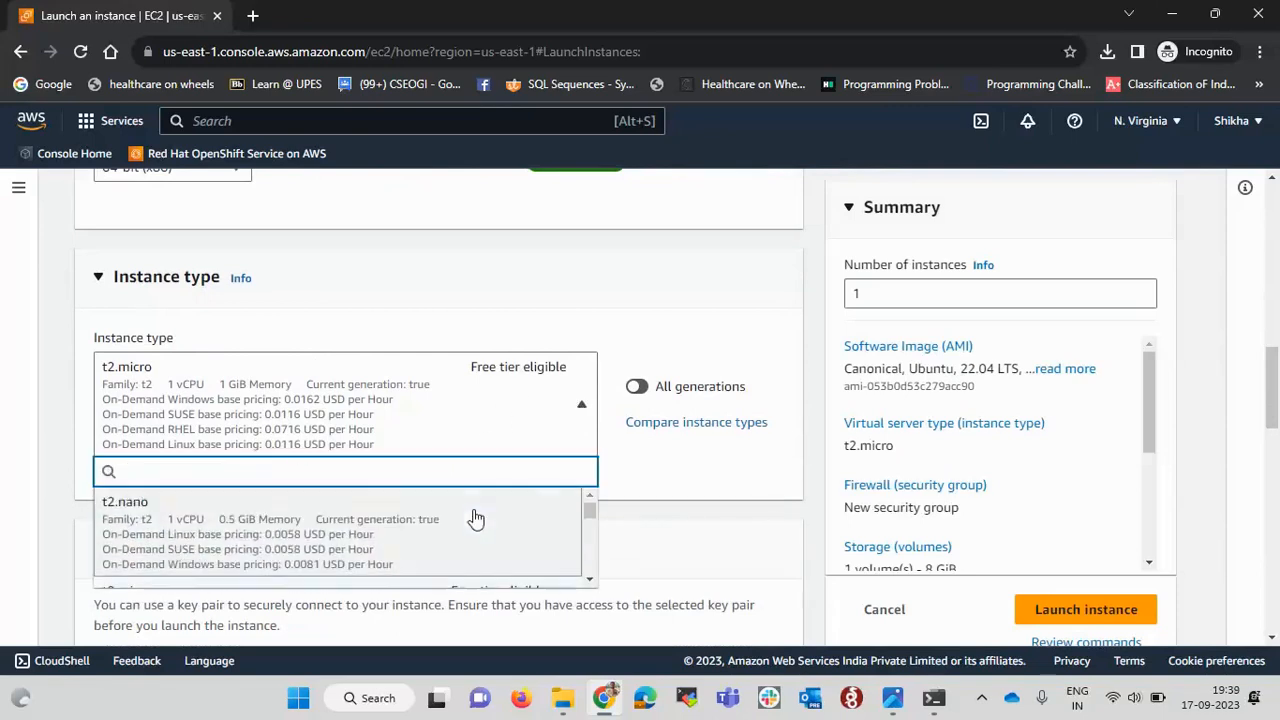
left_click(545, 328)
scroll(546, 323, "down", 3)
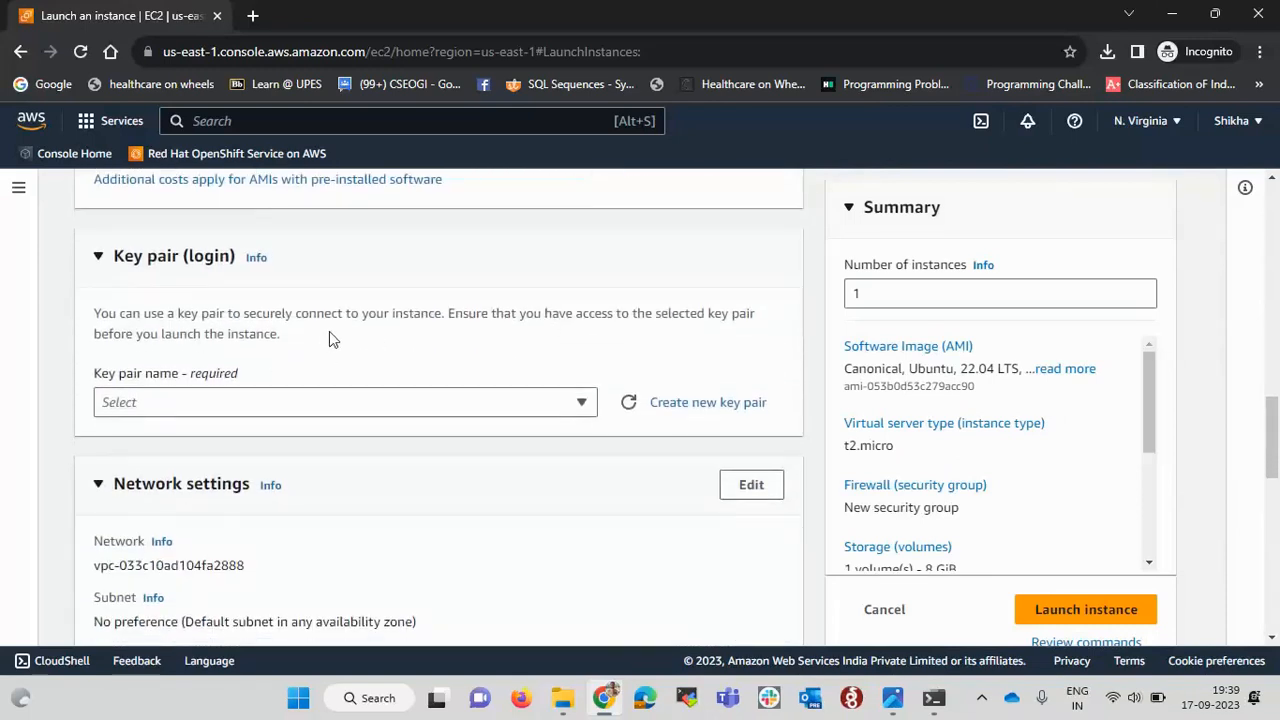
left_click(578, 405)
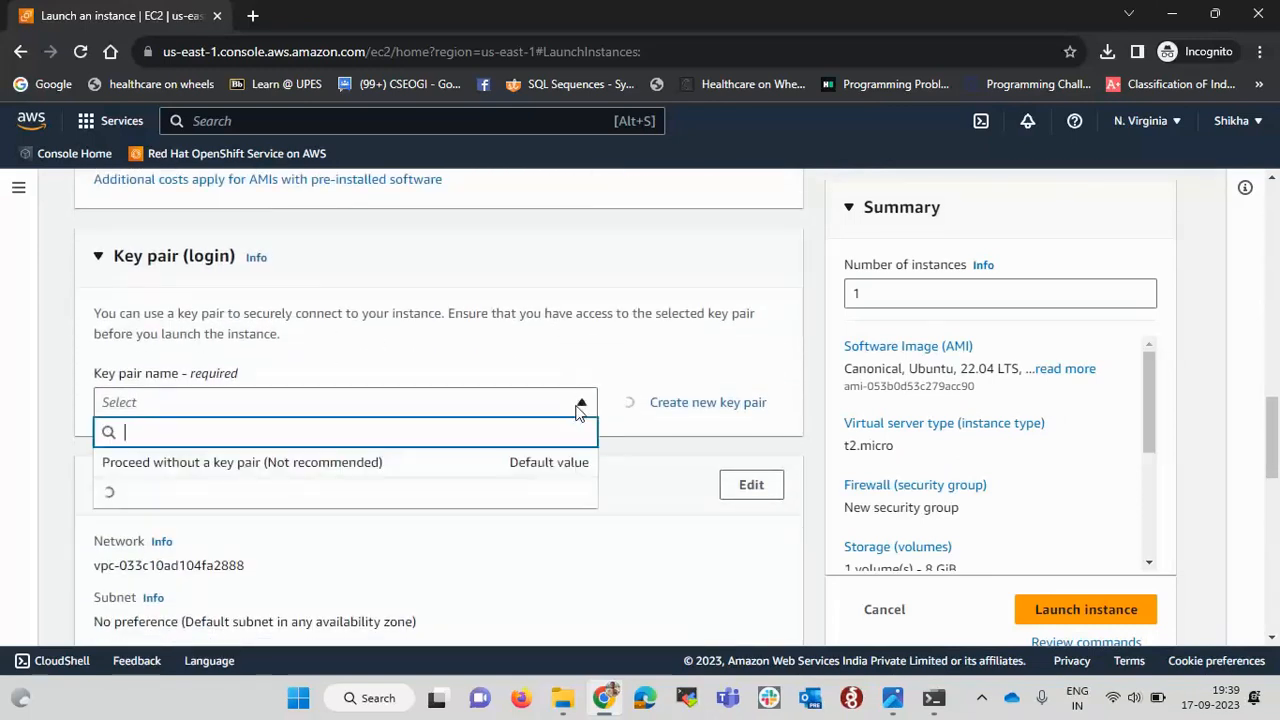
left_click(570, 350)
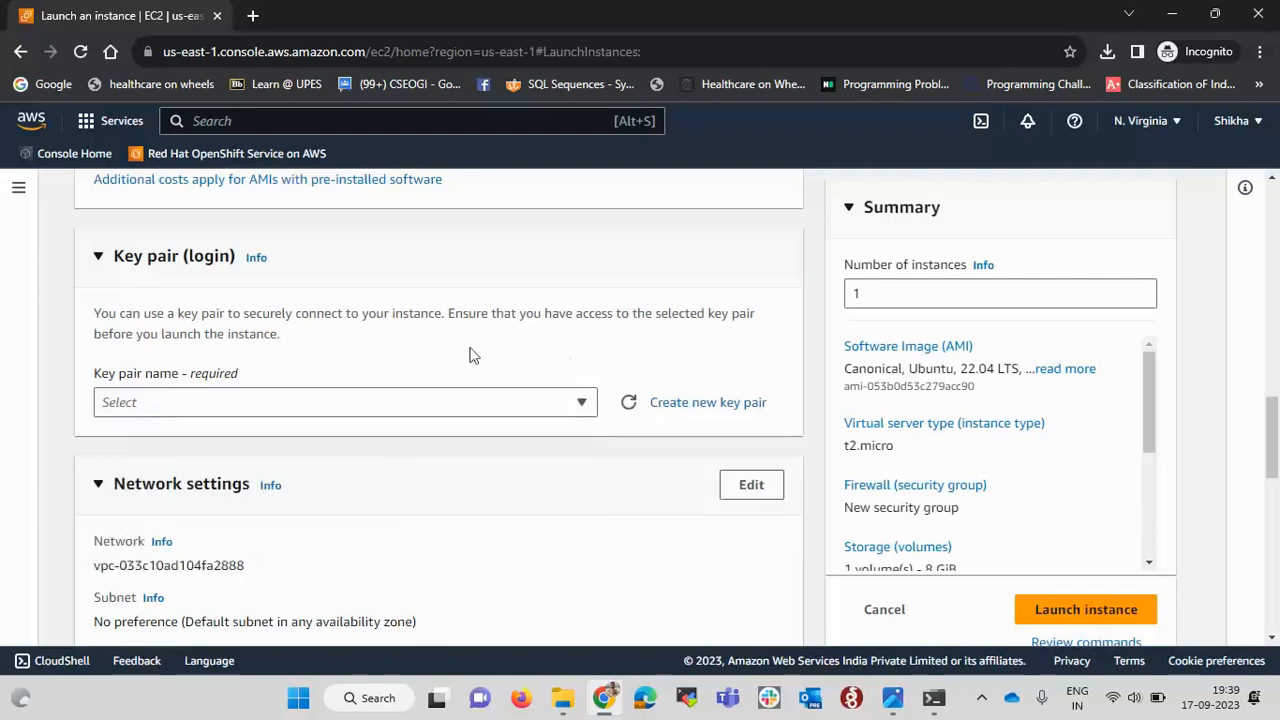
Step: Start creating a new key pair for the instance and name it Demo-1-key-pair
left_click(700, 404)
left_click(590, 318)
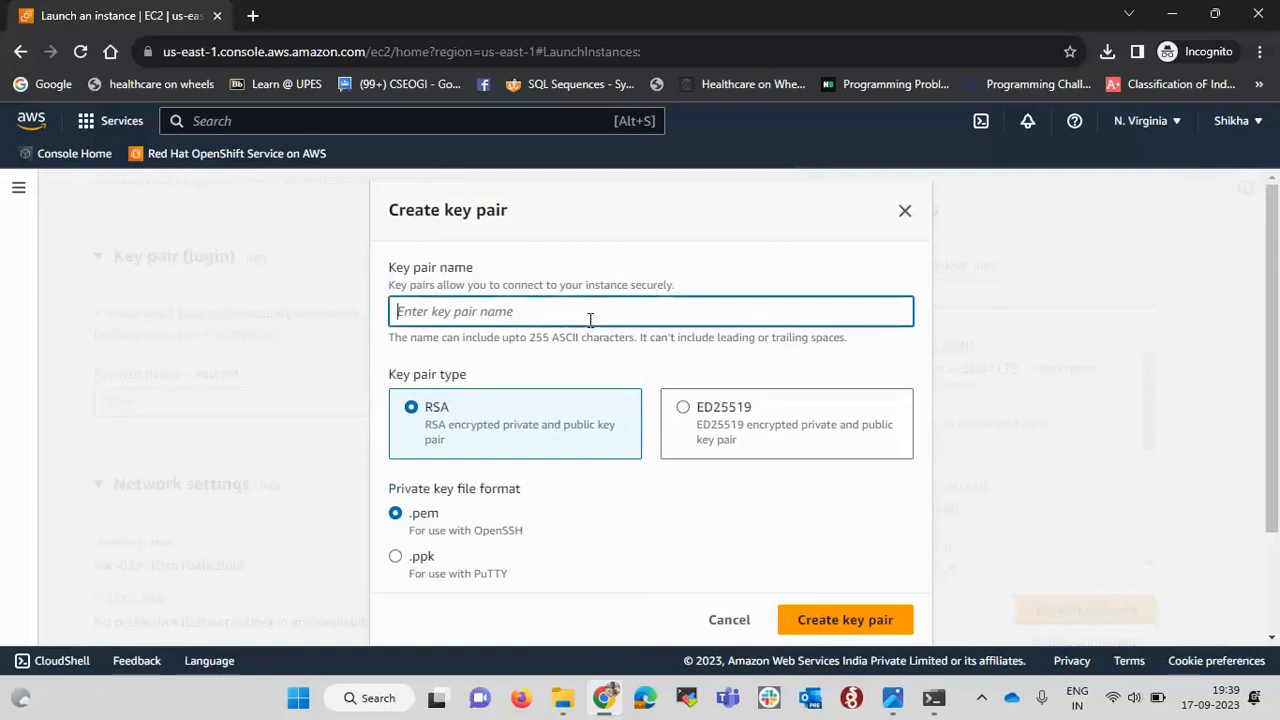
type("Demo-1")
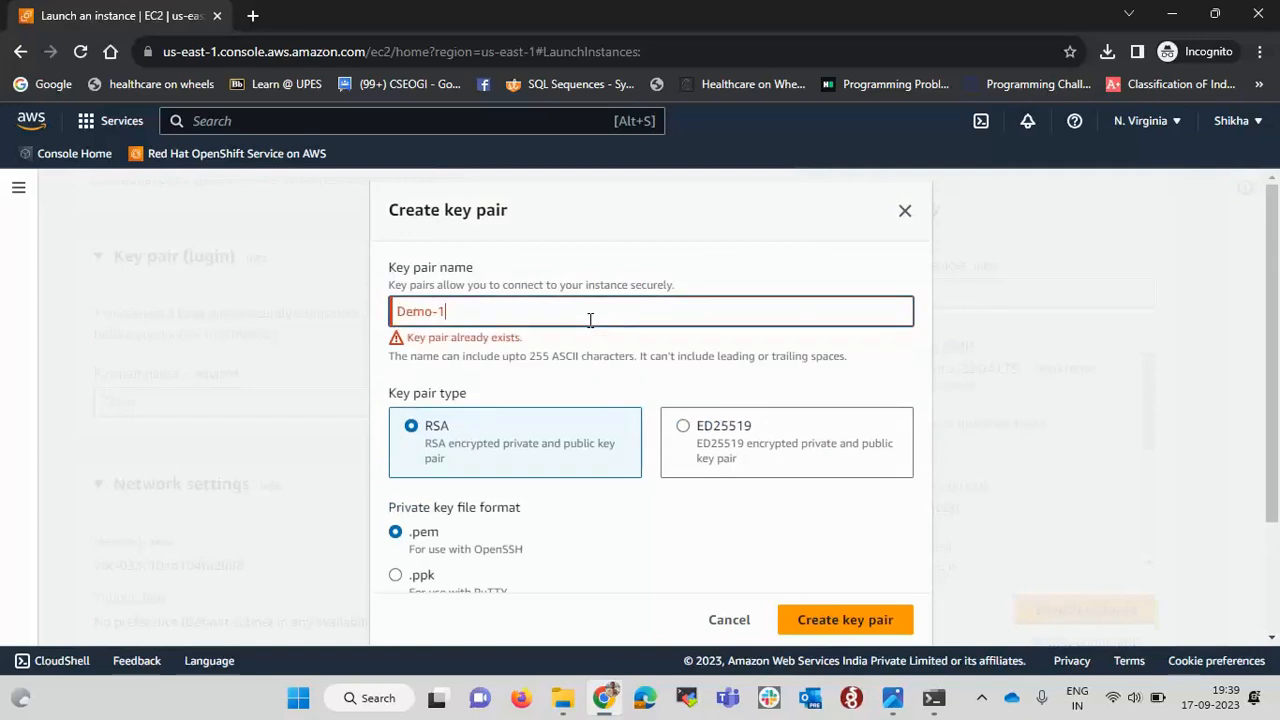
type("-key=pair")
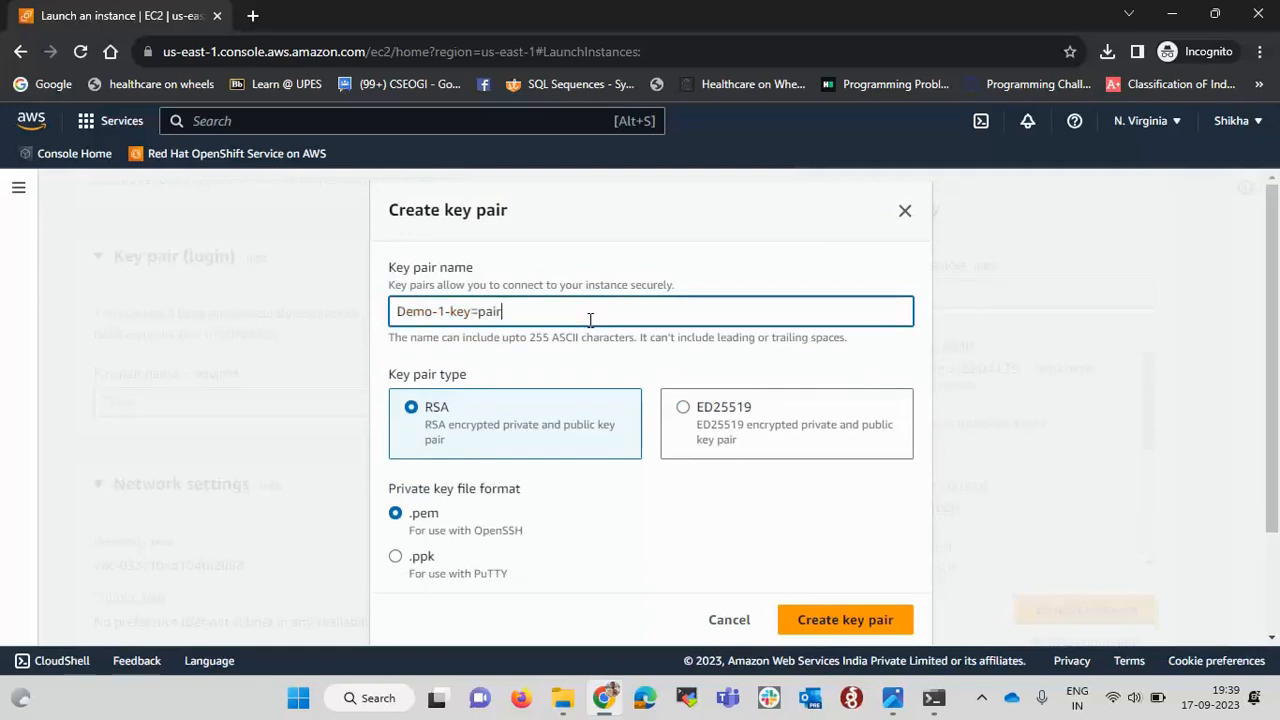
key("BackSpace")
key("BackSpace")
key("BackSpace")
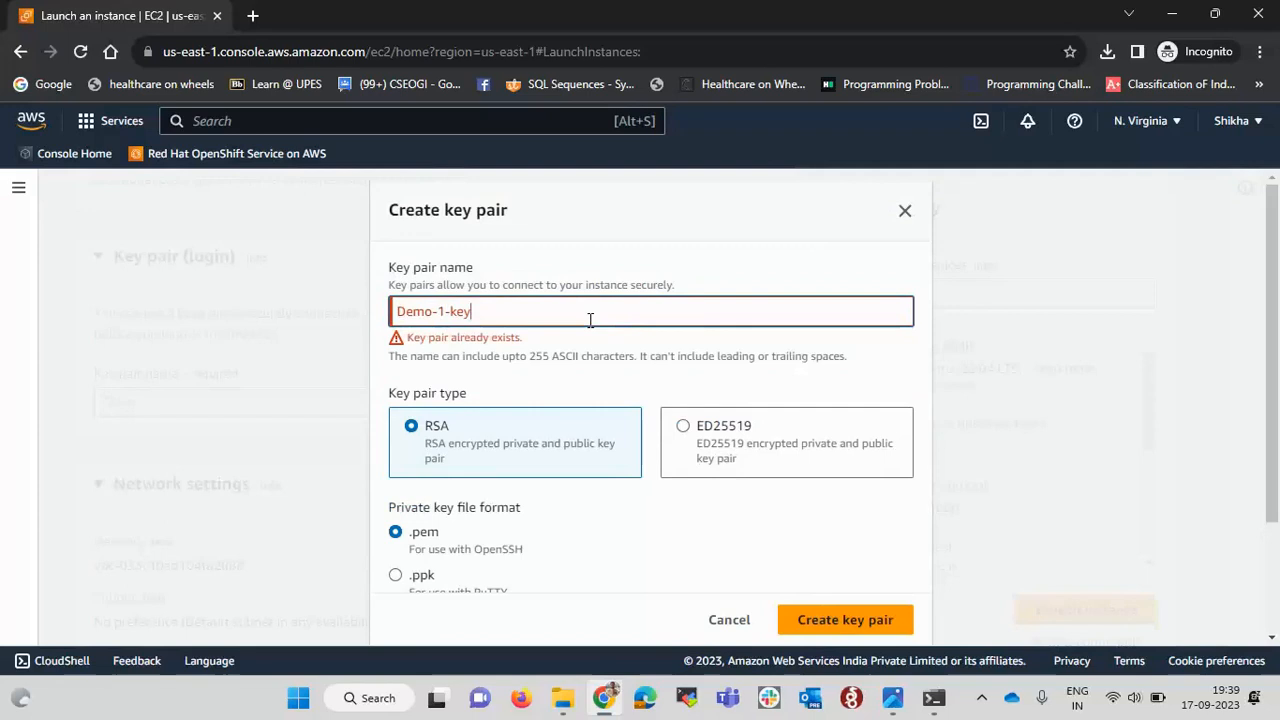
type("-pair")
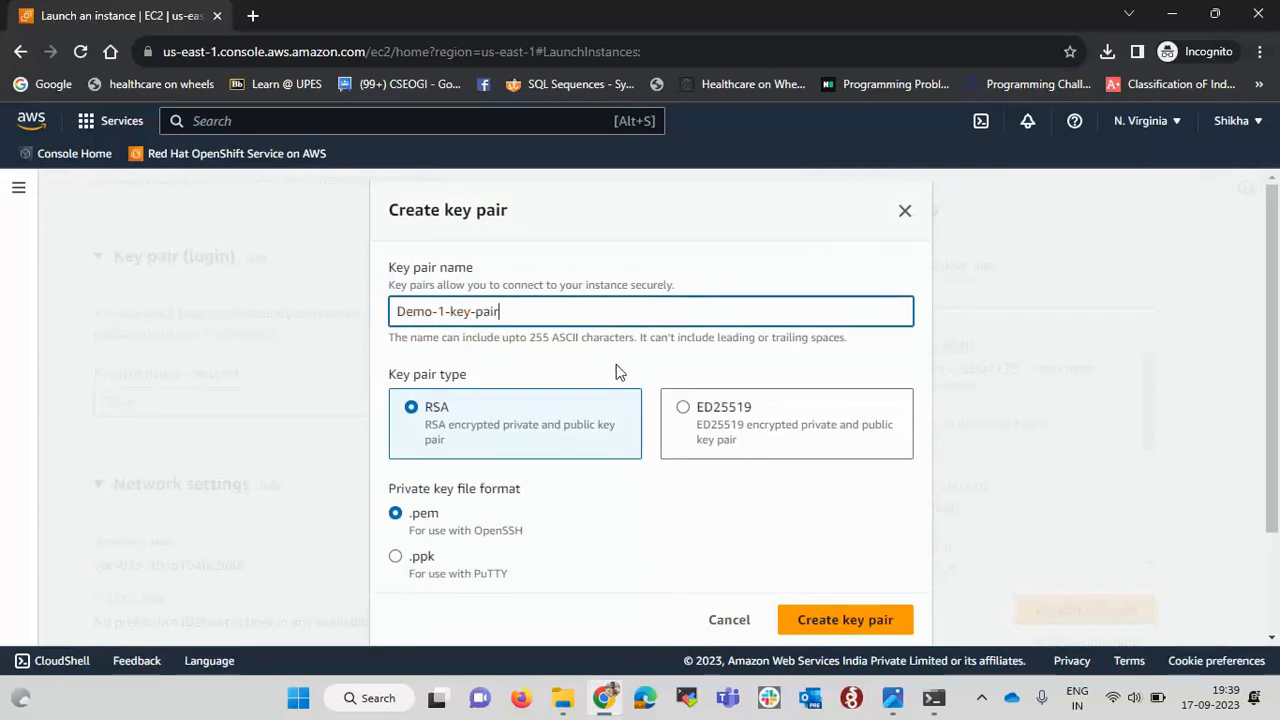
Step: Create the key pair and save its PEM file as Demo-1-key-pair in the Downloads folder
left_click(617, 369)
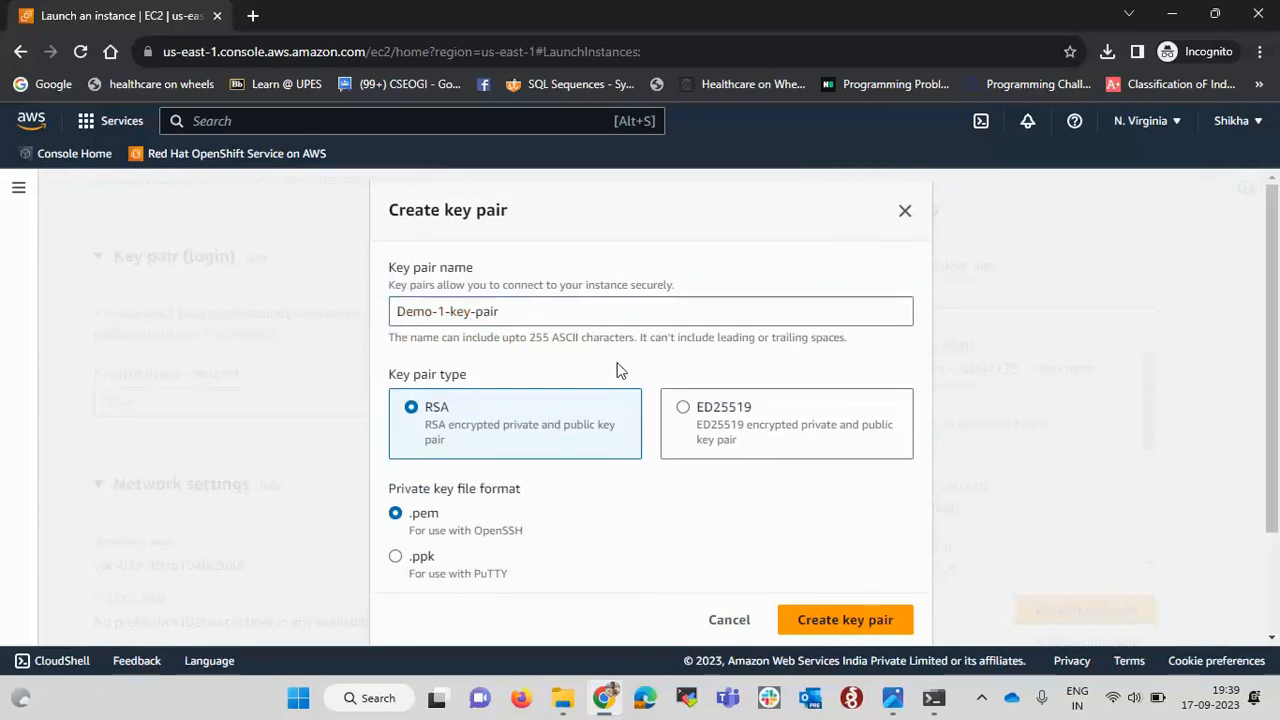
scroll(618, 370, "down", 1)
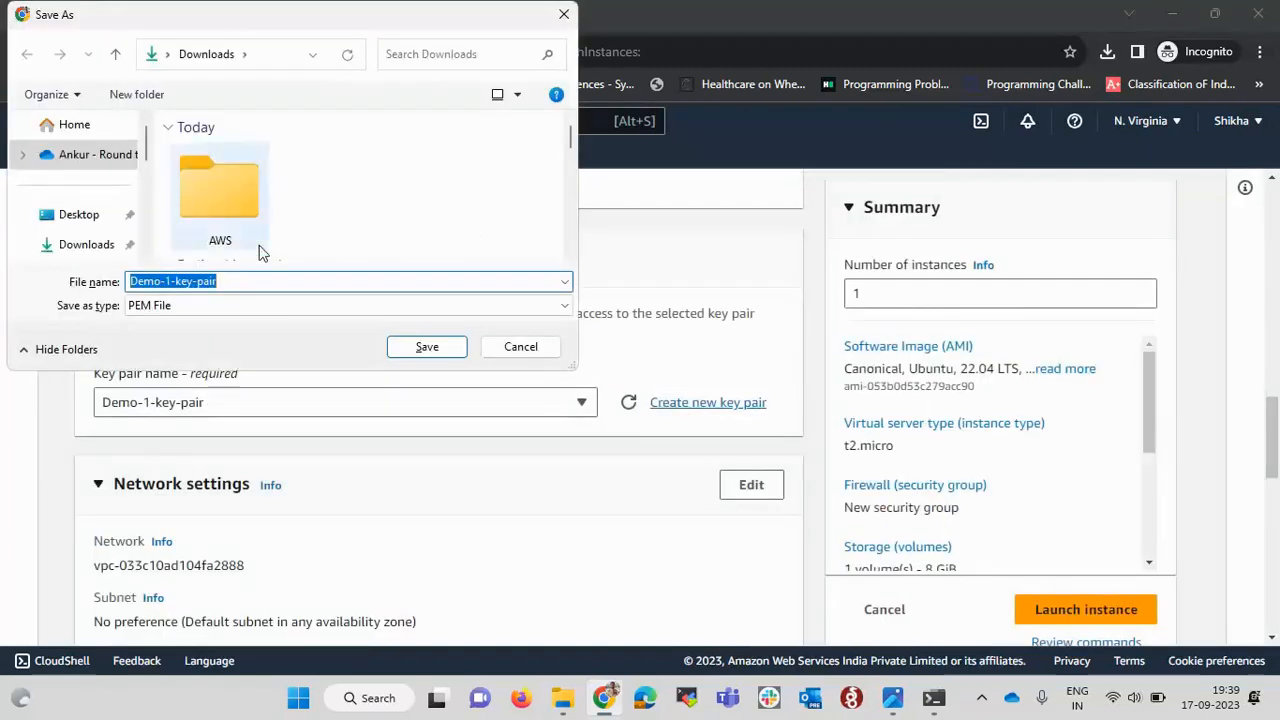
left_click(437, 352)
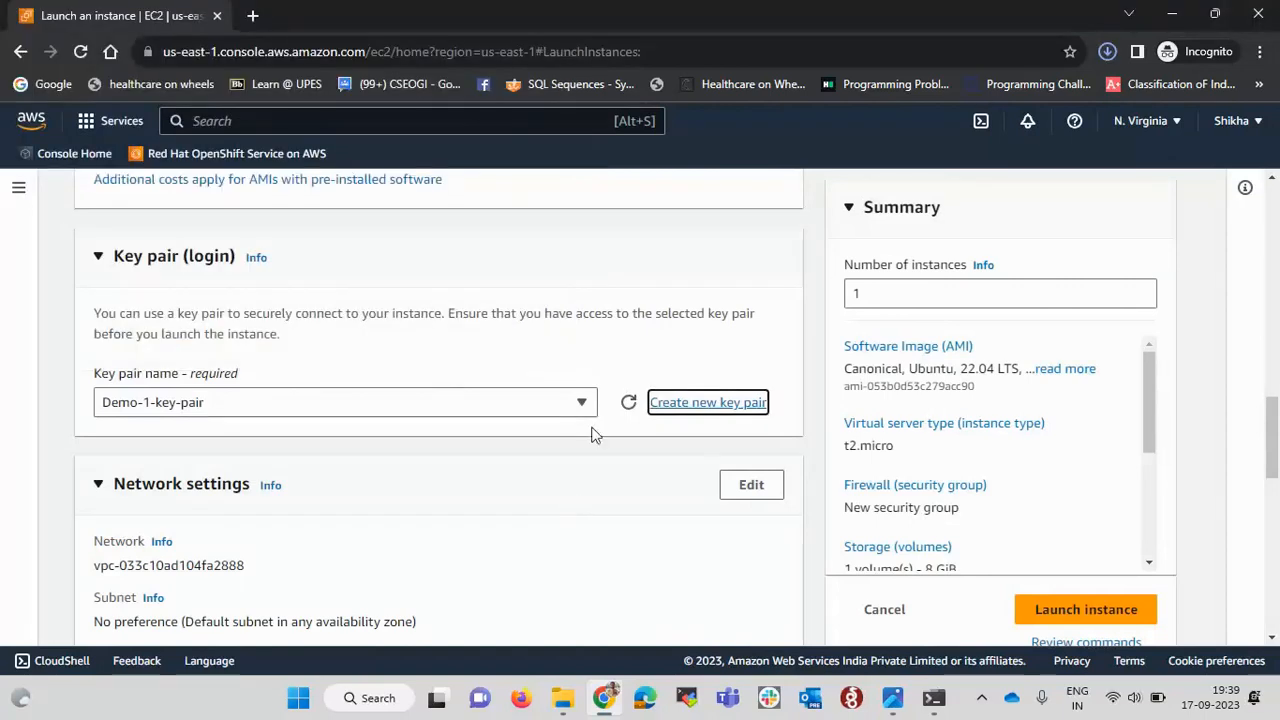
Step: Open the network settings for editing and review the VPC, security group and inbound rule options
scroll(591, 435, "down", 2)
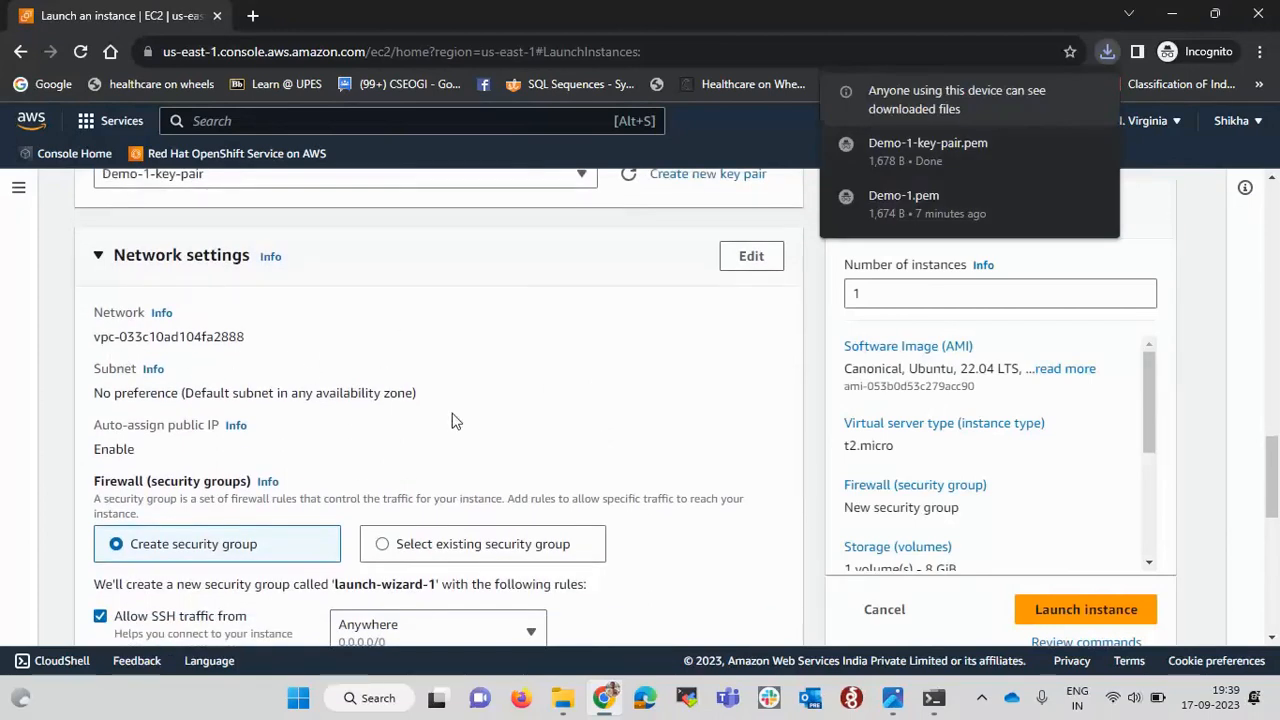
left_click(751, 256)
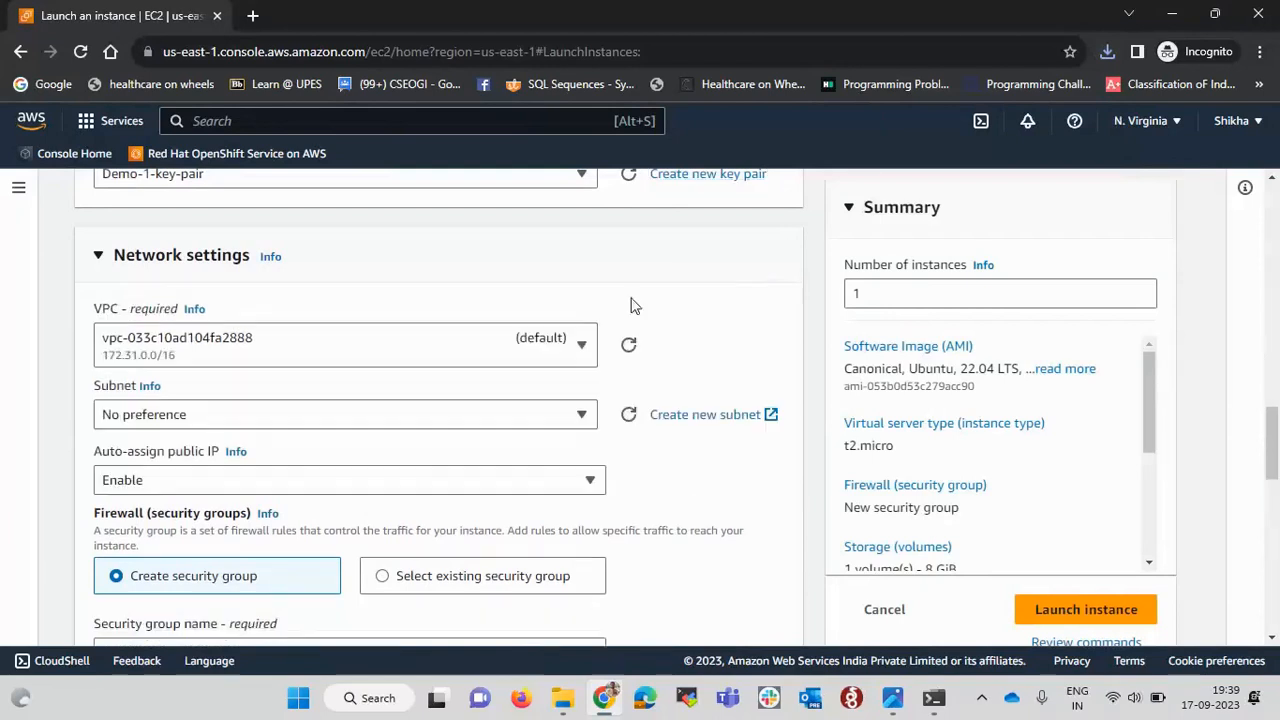
left_click(545, 349)
left_click(652, 308)
scroll(656, 310, "down", 1)
scroll(656, 310, "down", 3)
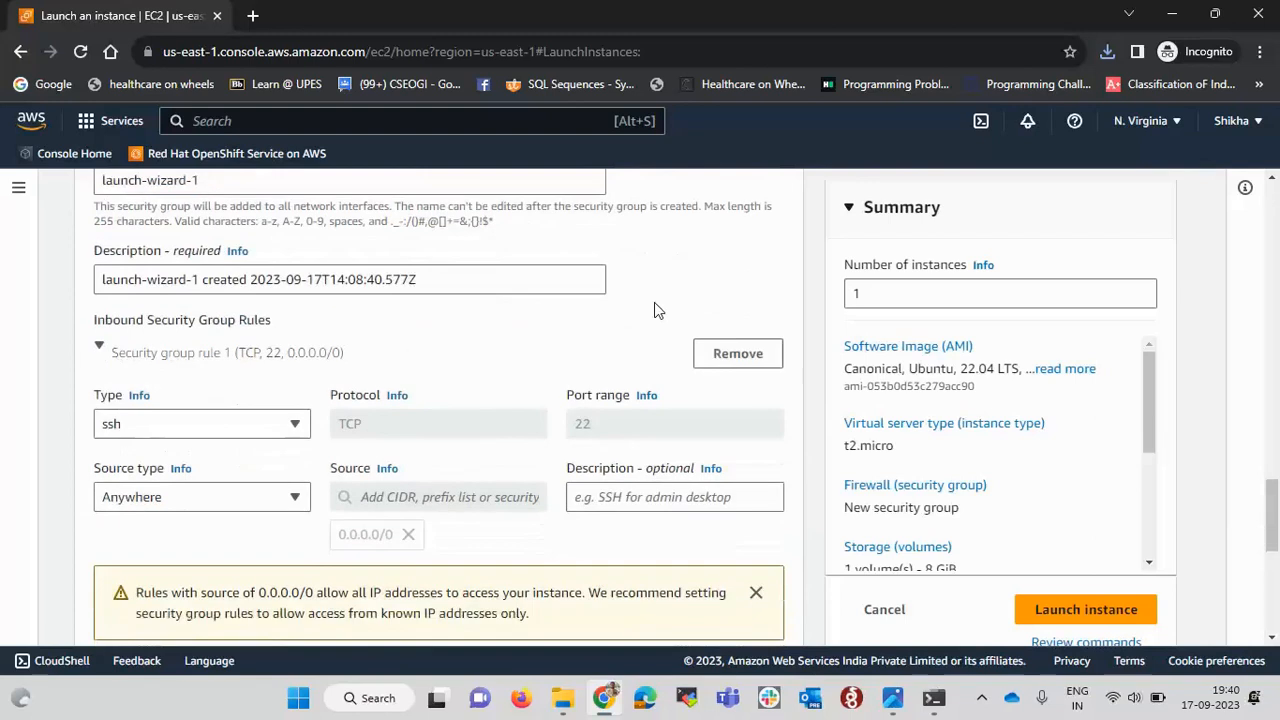
scroll(457, 349, "up", 3)
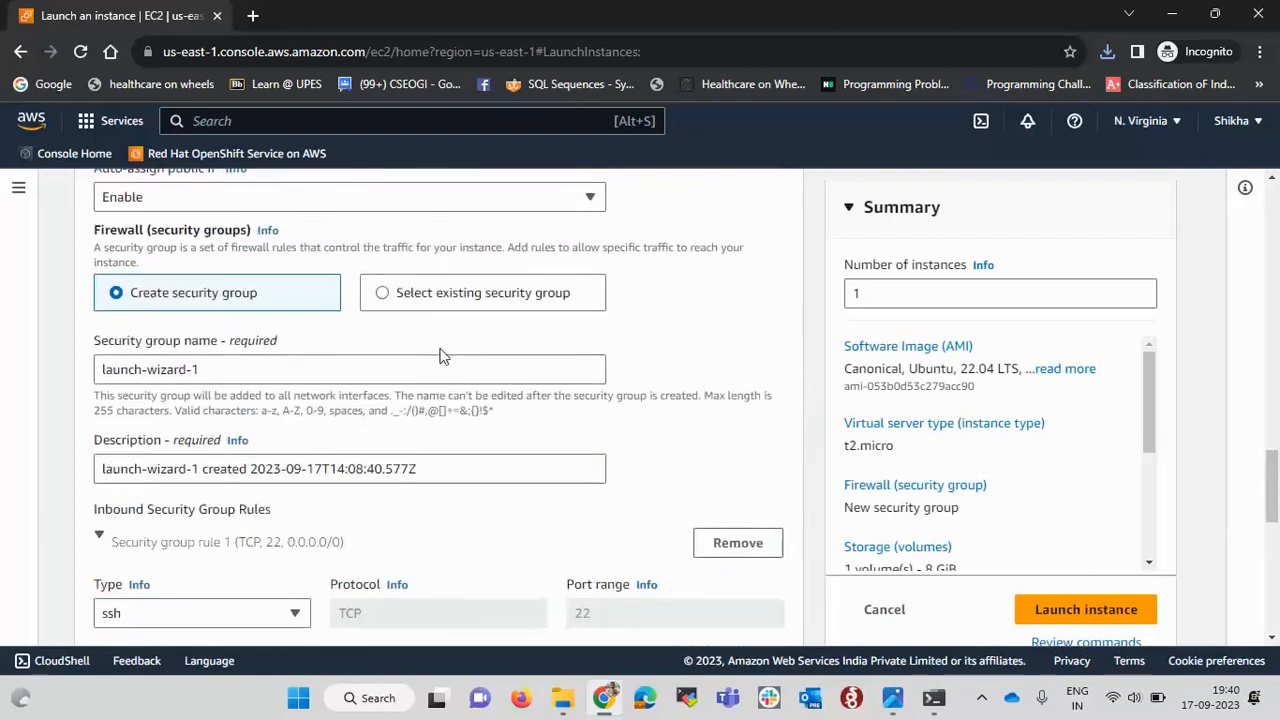
scroll(443, 357, "up", 1)
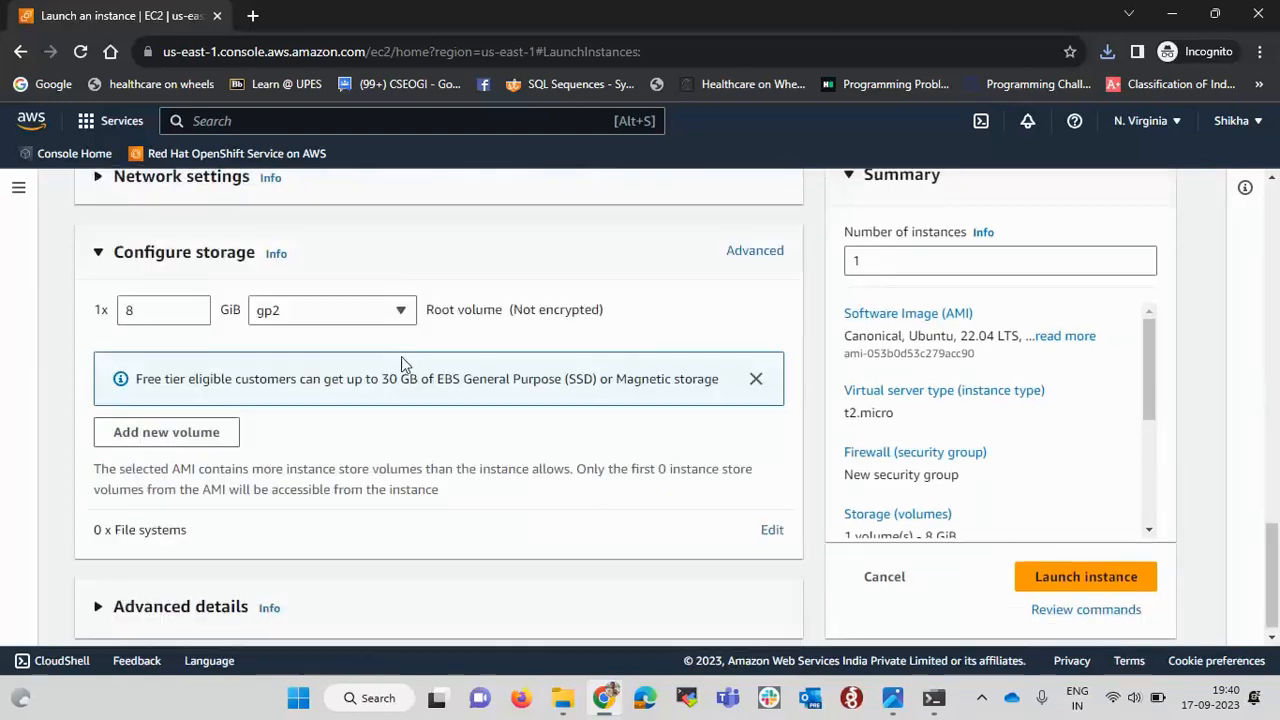
Step: Set the size of the instance's root volume to 2 GiB
scroll(401, 356, "down", 1)
scroll(401, 356, "up", 1)
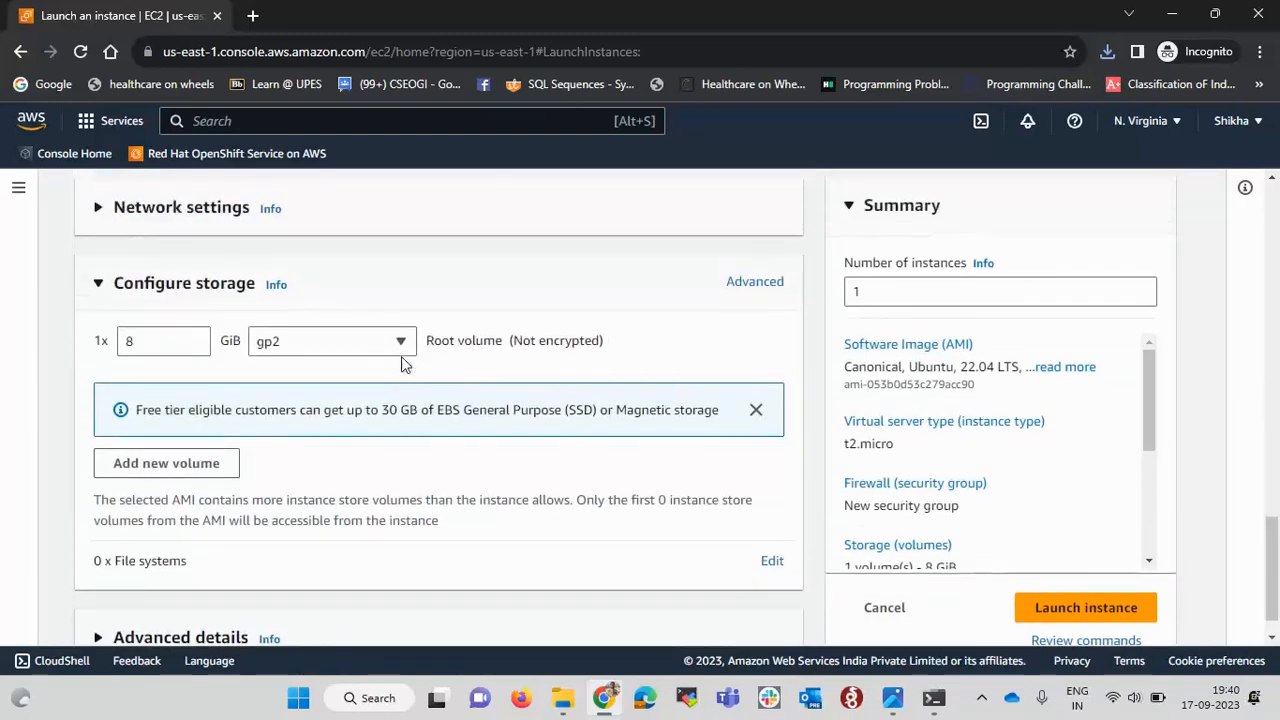
left_click(155, 343)
type("0")
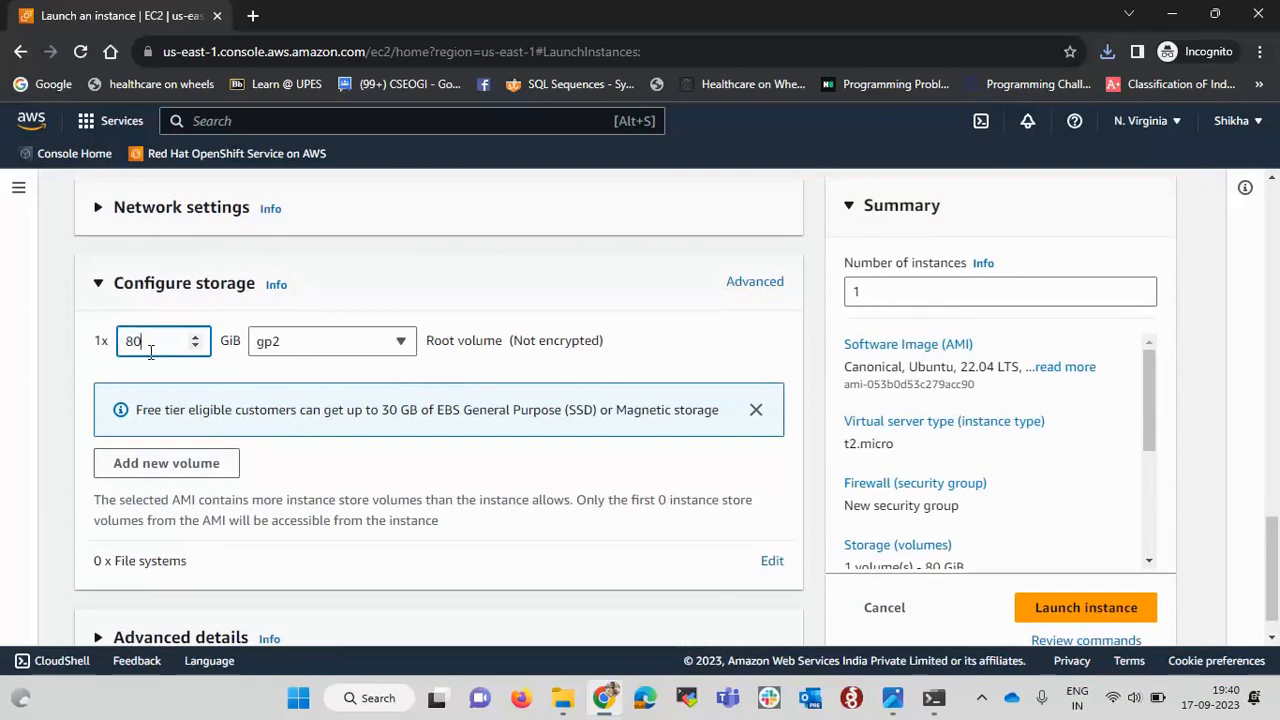
key("BackSpace")
key("BackSpace")
type("2")
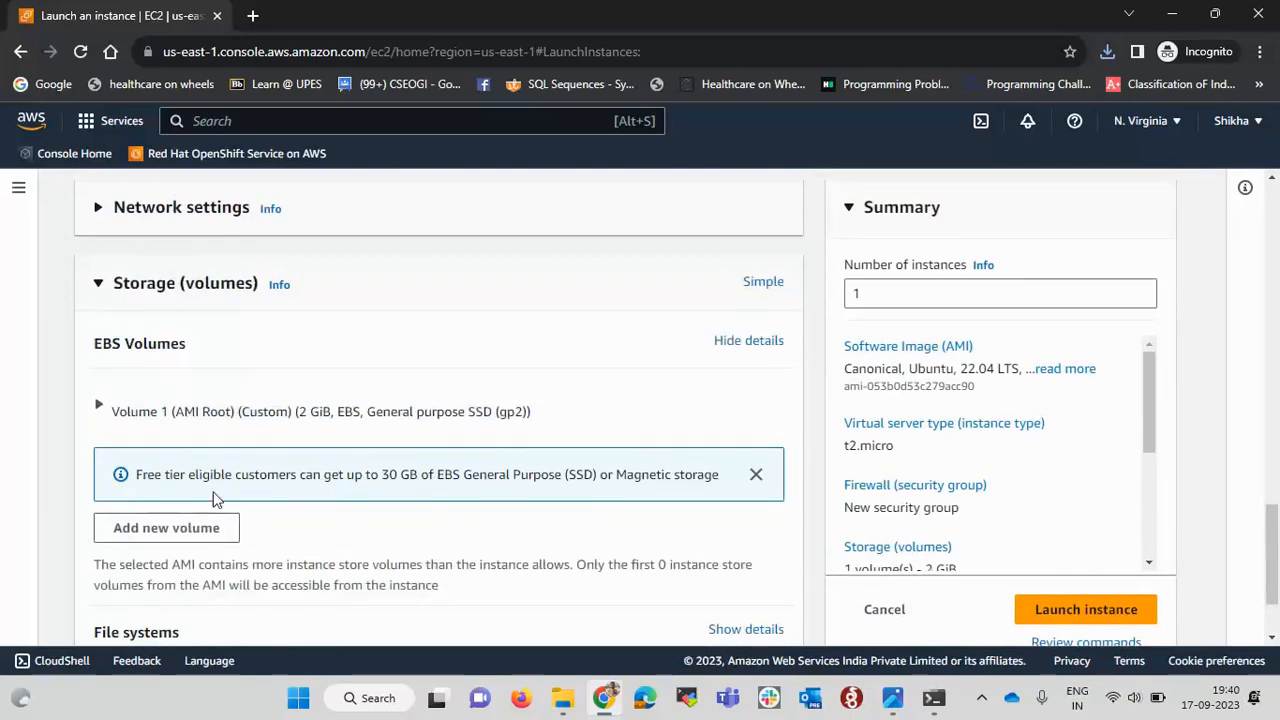
Step: Expand the details of the AMI root volume and set its size to 20 GiB
scroll(214, 497, "down", 2)
scroll(220, 492, "up", 1)
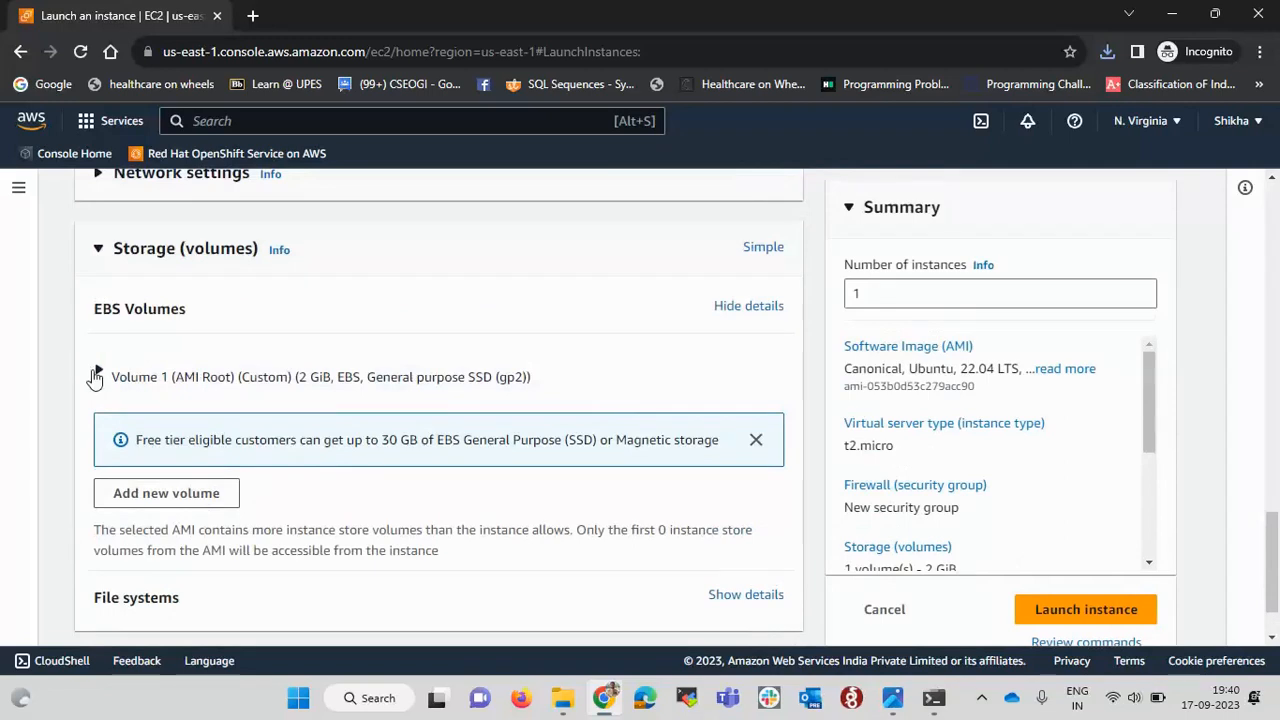
left_click(97, 375)
left_click(142, 508)
type("0")
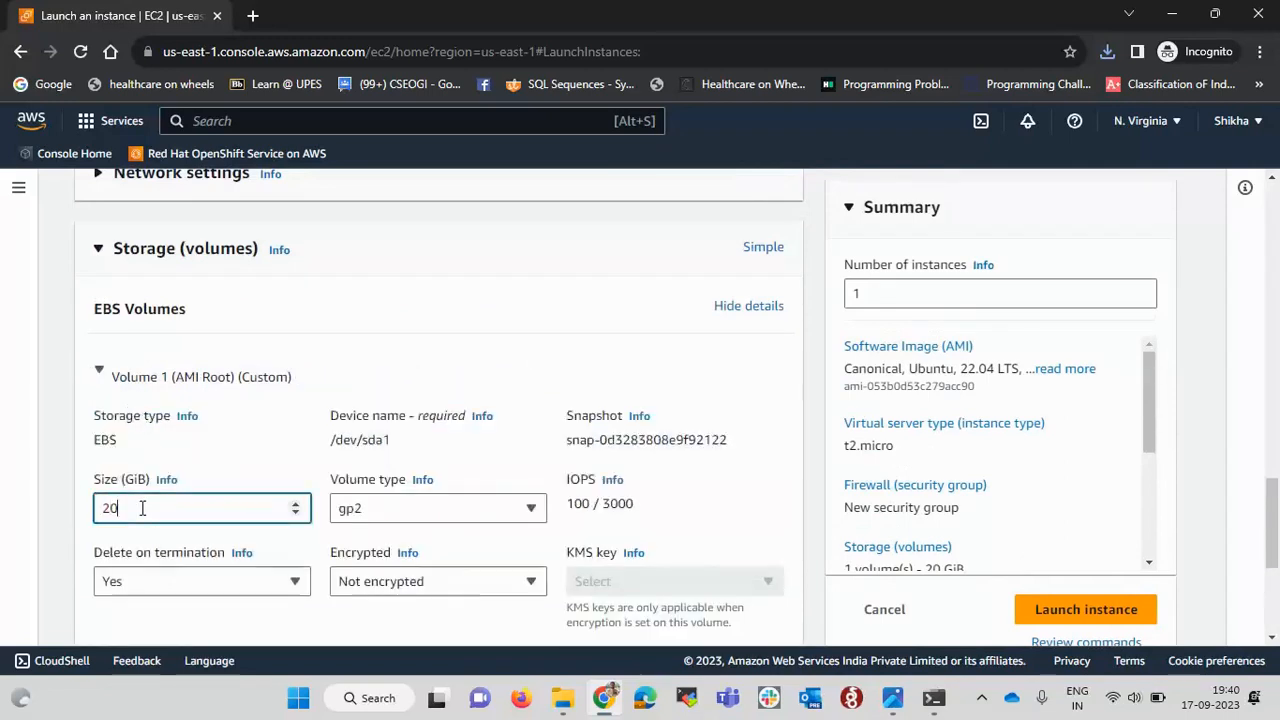
scroll(493, 334, "down", 4)
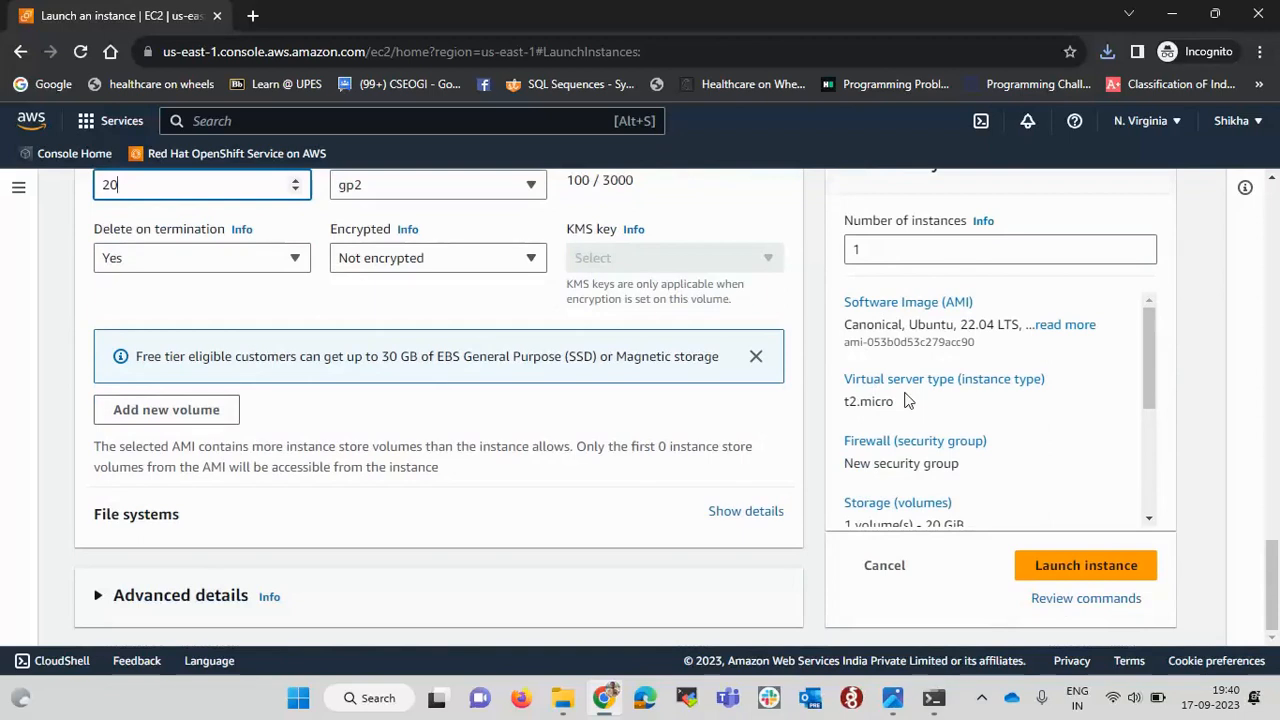
Step: Review the launch summary and the instance name, instance type, key pair and storage settings
scroll(659, 423, "up", 3)
scroll(659, 425, "up", 10)
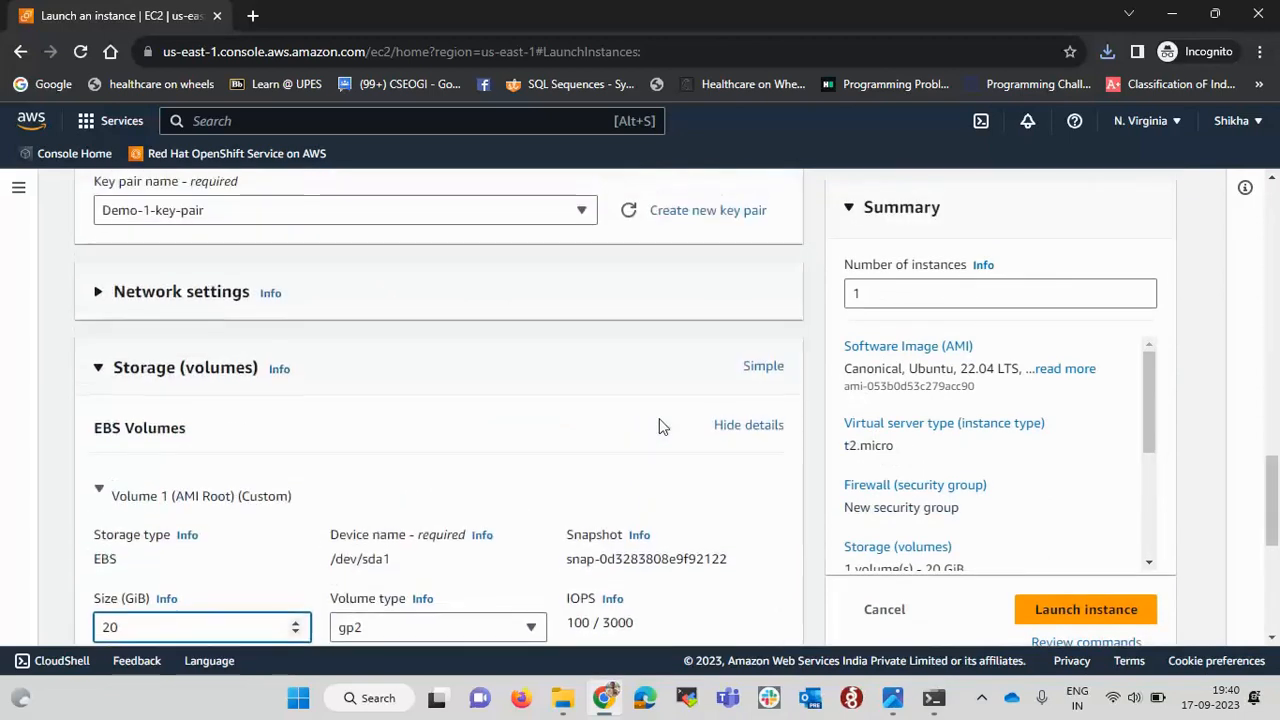
scroll(659, 425, "up", 7)
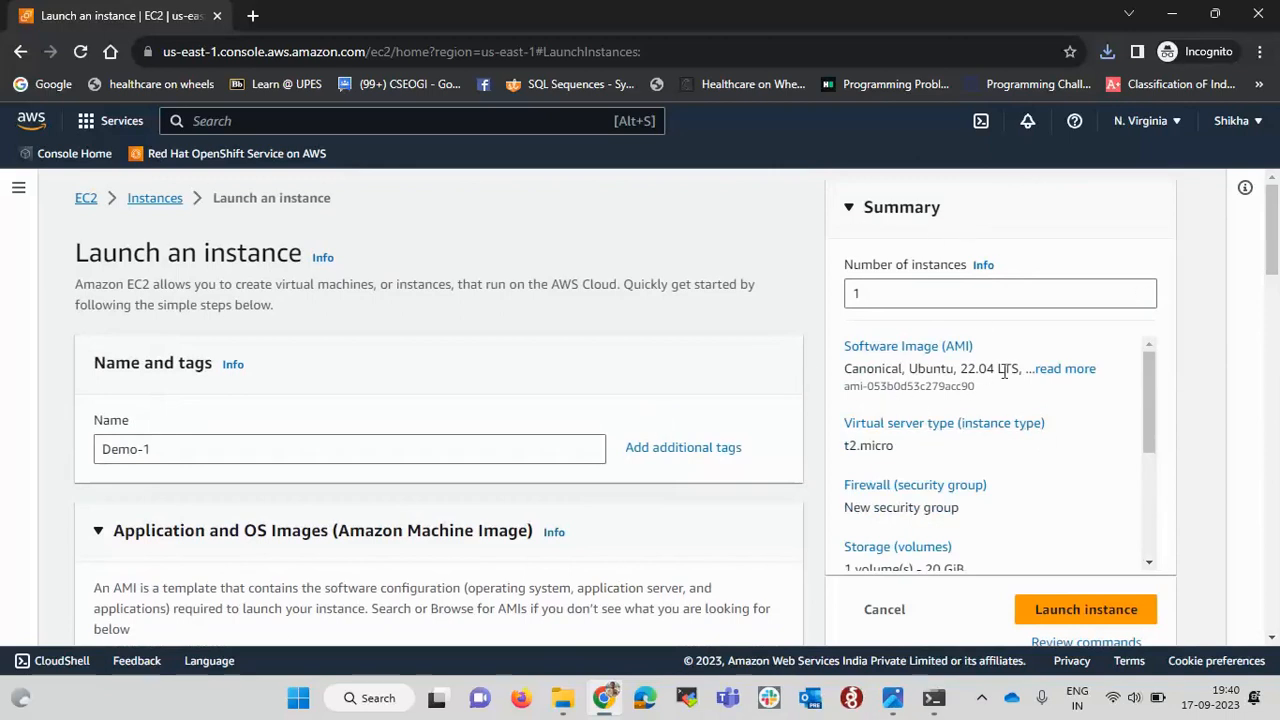
scroll(1038, 398, "down", 1)
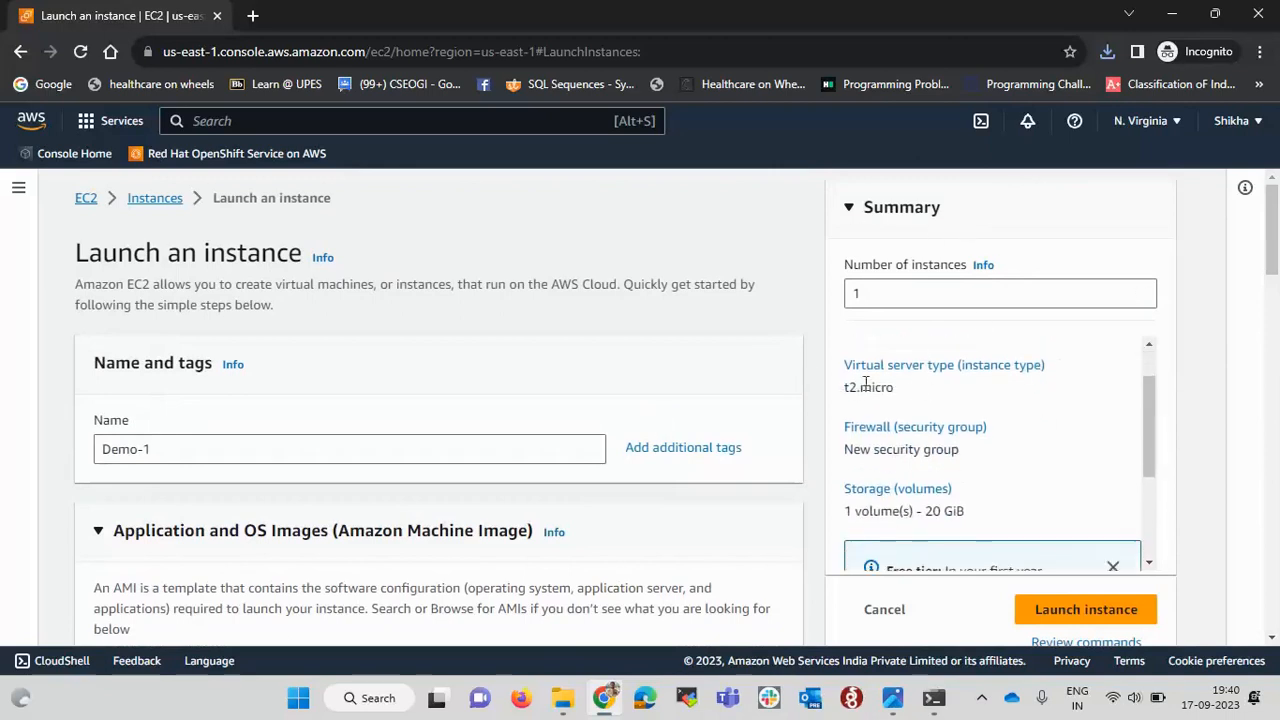
scroll(937, 390, "down", 1)
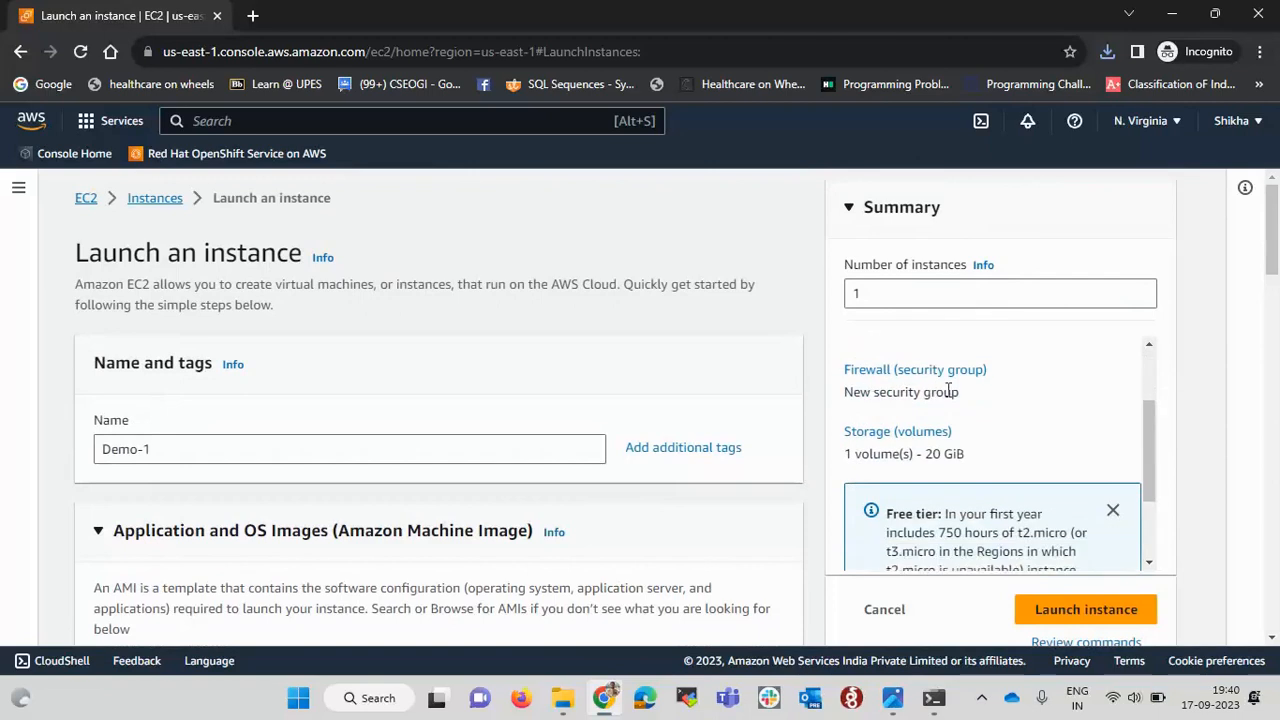
scroll(1012, 391, "down", 1)
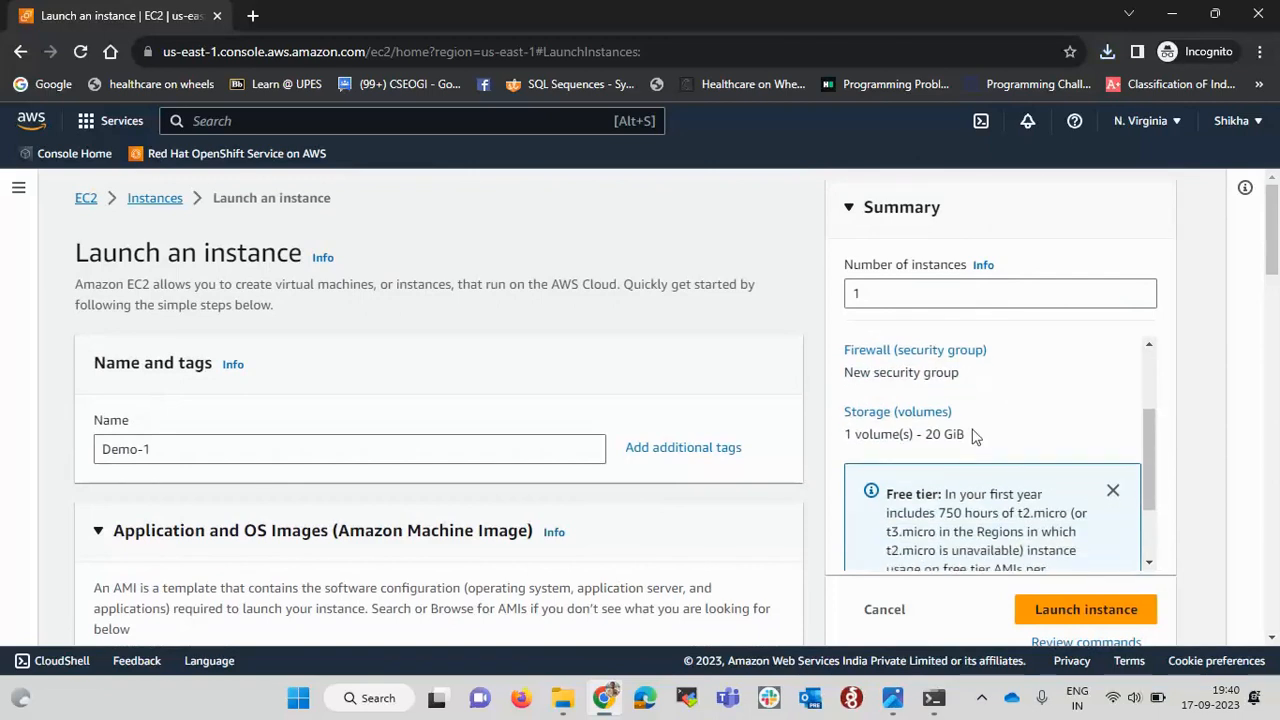
scroll(563, 398, "down", 13)
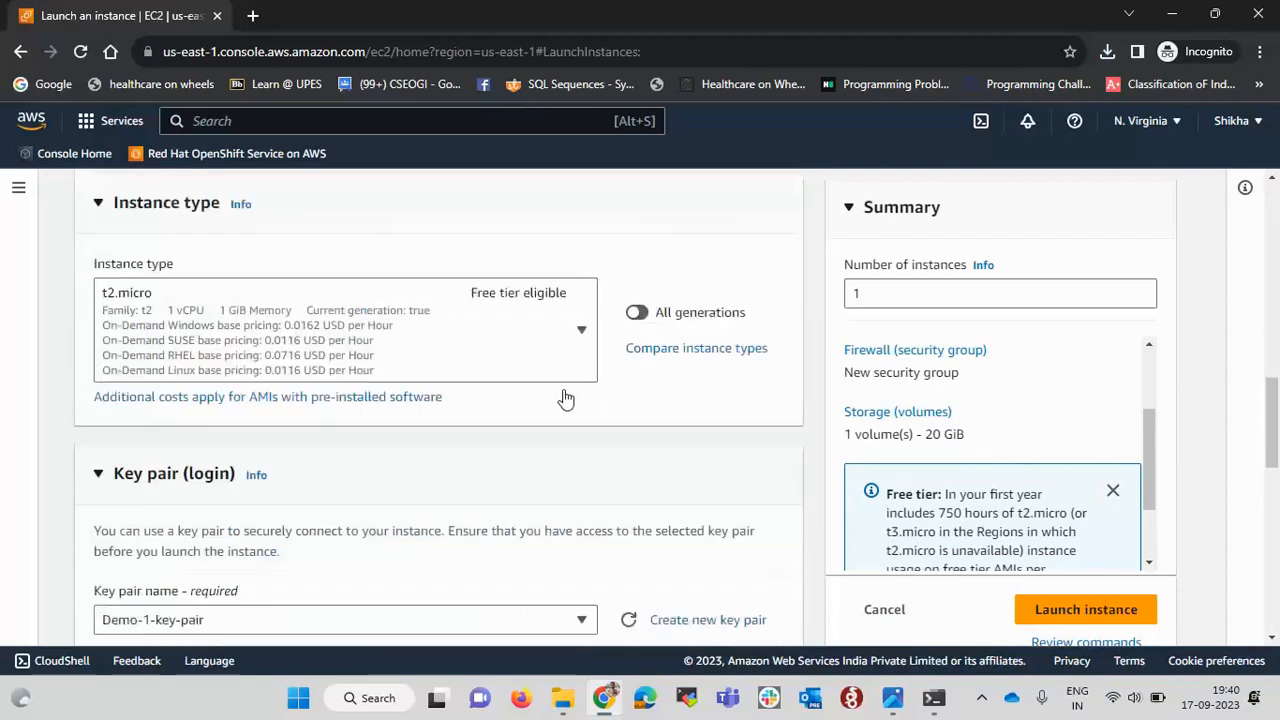
scroll(563, 398, "down", 2)
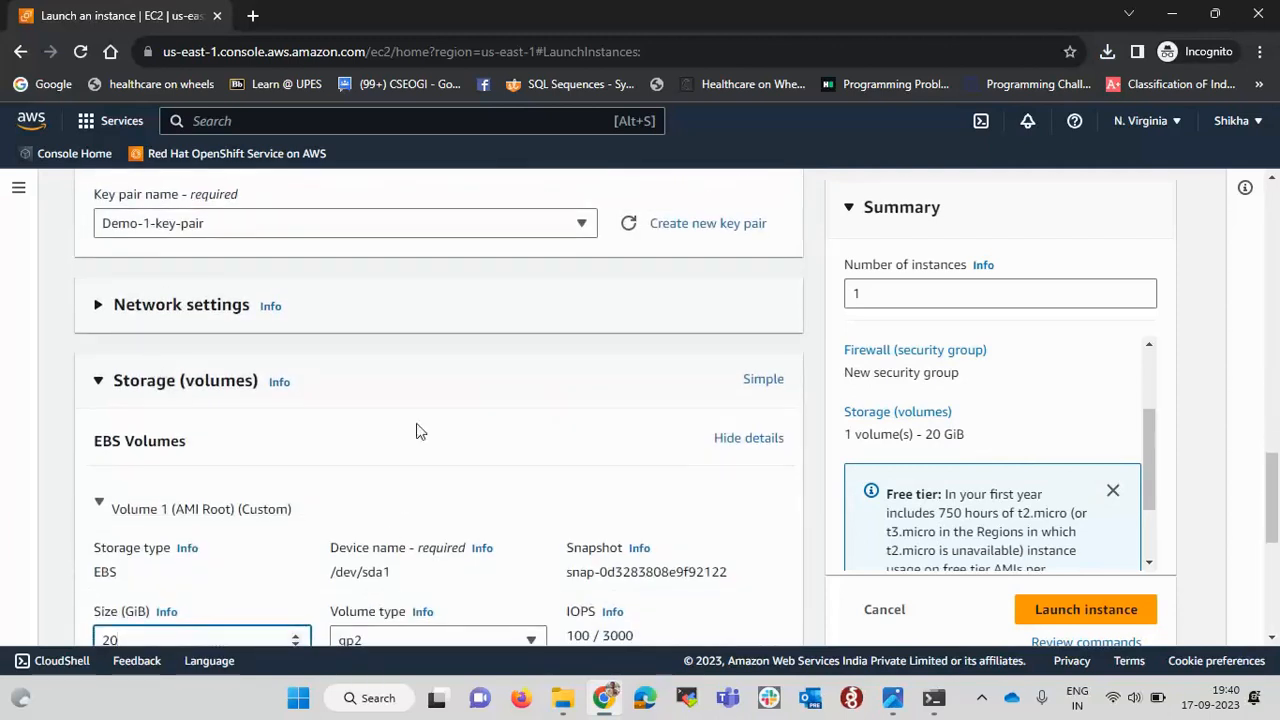
scroll(417, 431, "down", 2)
scroll(277, 309, "up", 4)
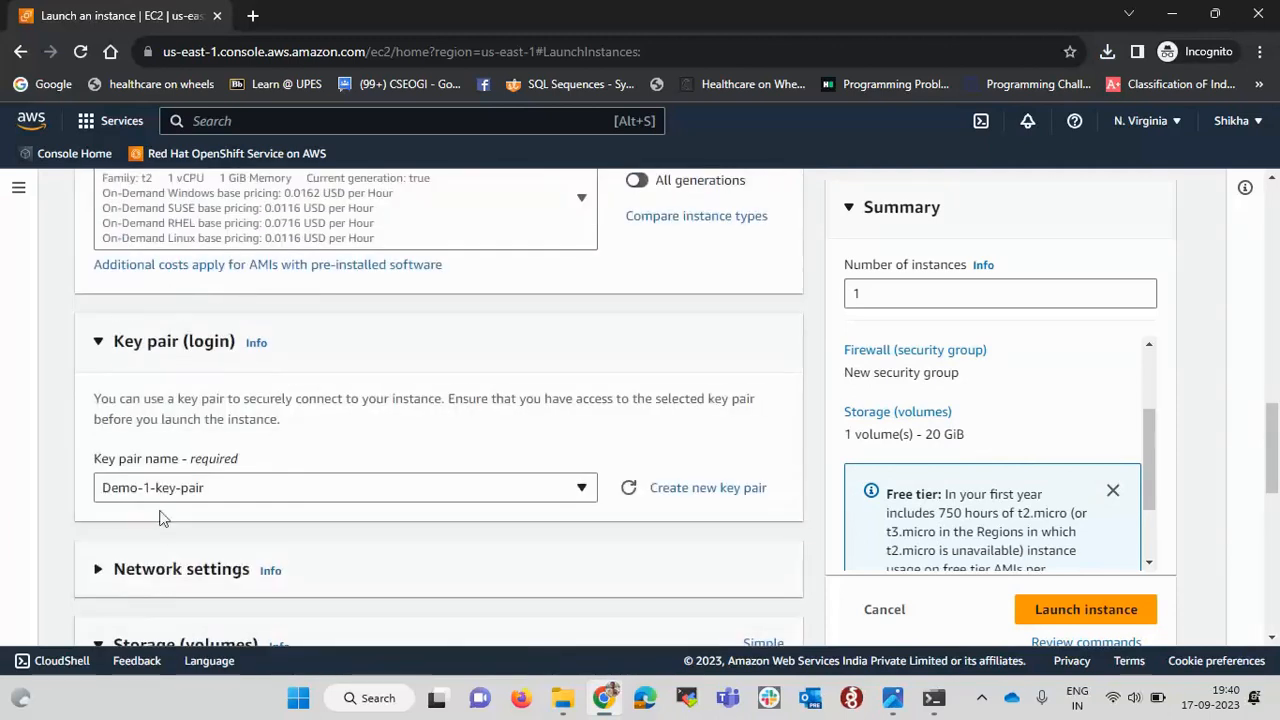
Step: Expand the network settings, try My IP as the SSH inbound rule's source type, and restore it to Anywhere
left_click(163, 570)
scroll(163, 578, "down", 8)
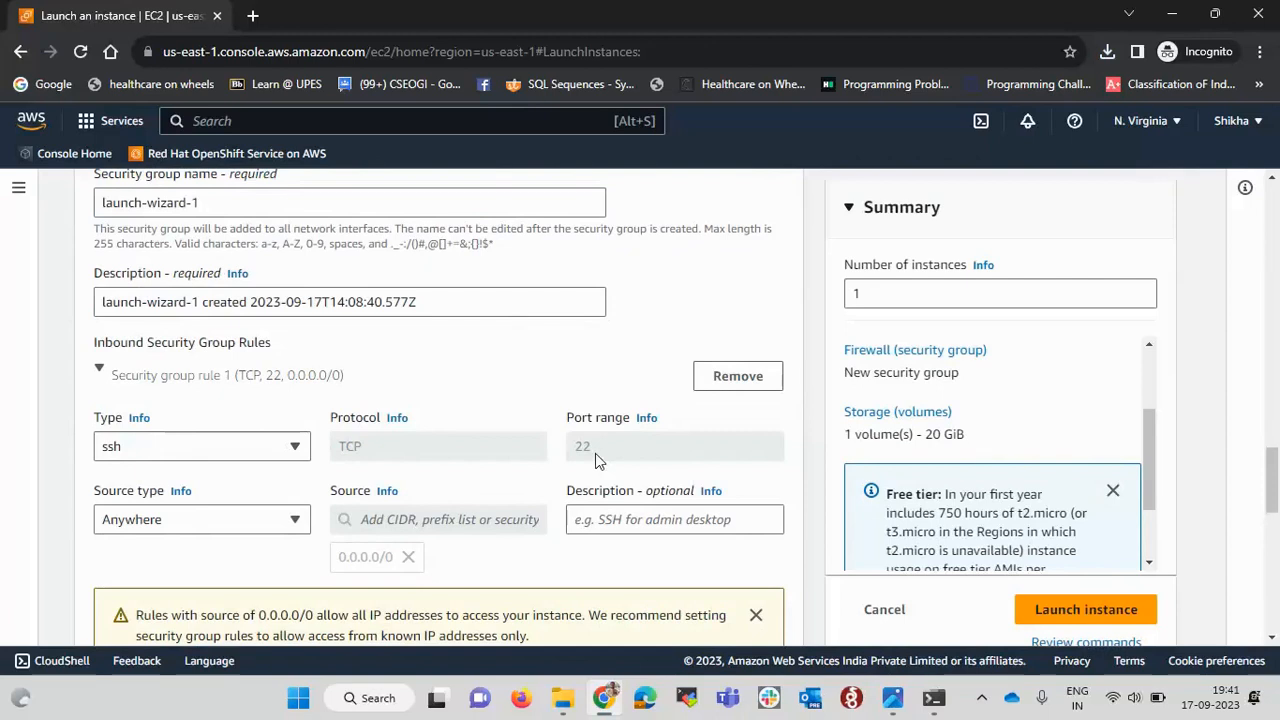
left_click(240, 522)
left_click(186, 489)
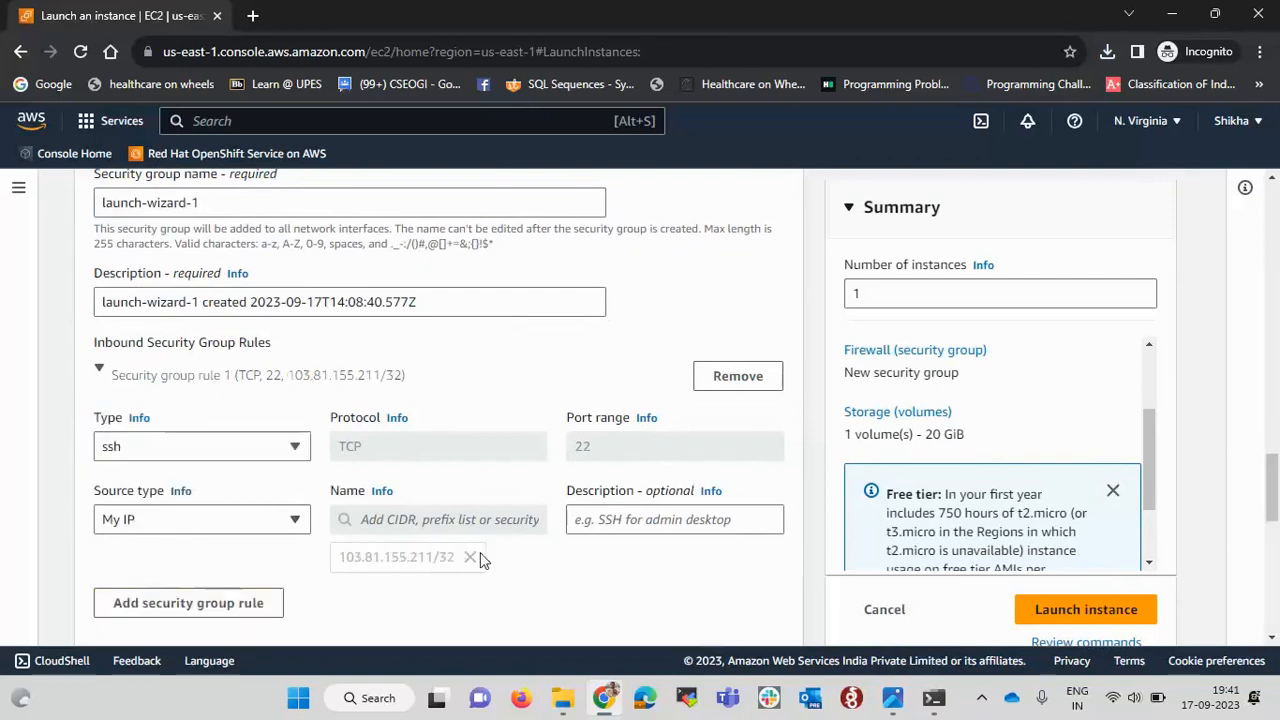
scroll(480, 557, "down", 1)
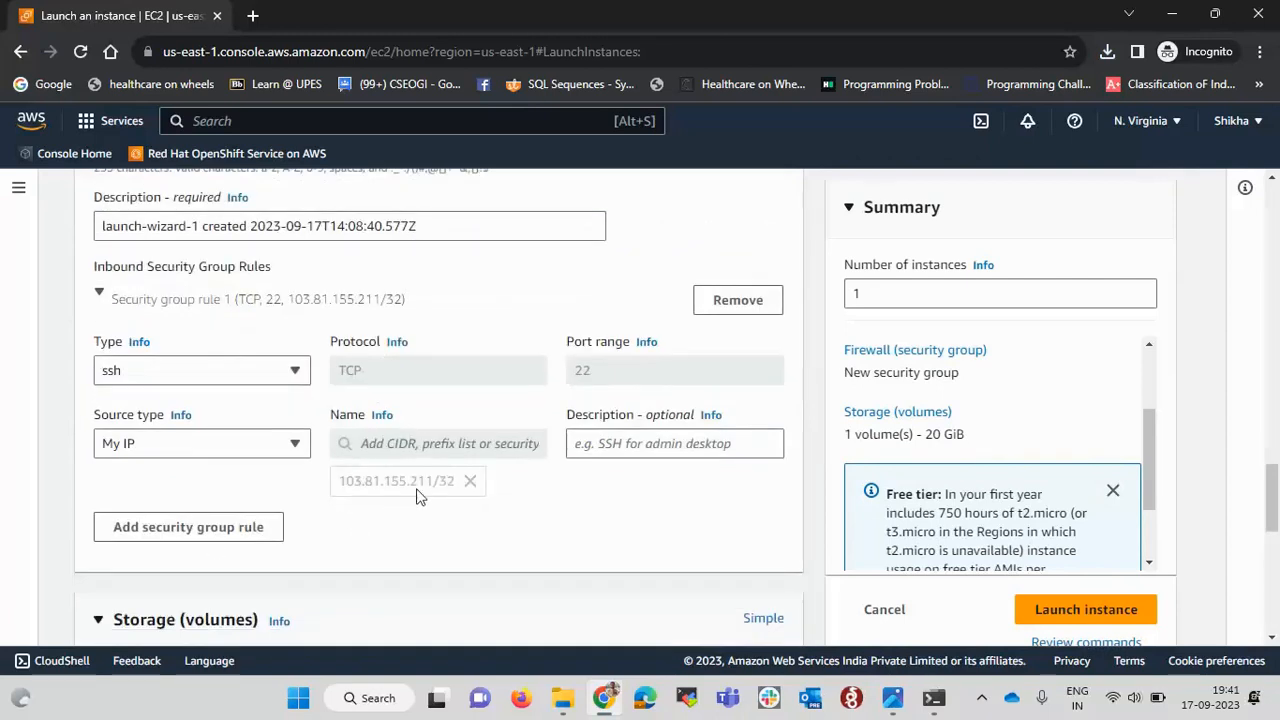
left_click(287, 446)
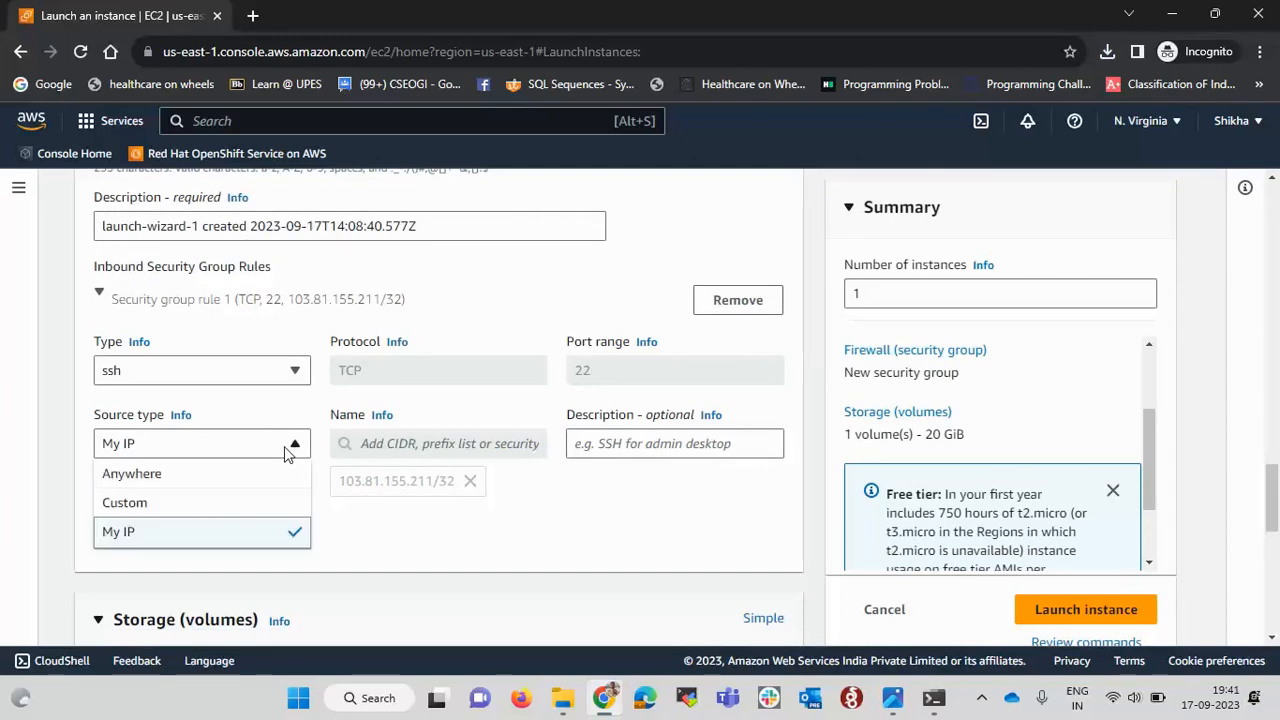
left_click(201, 480)
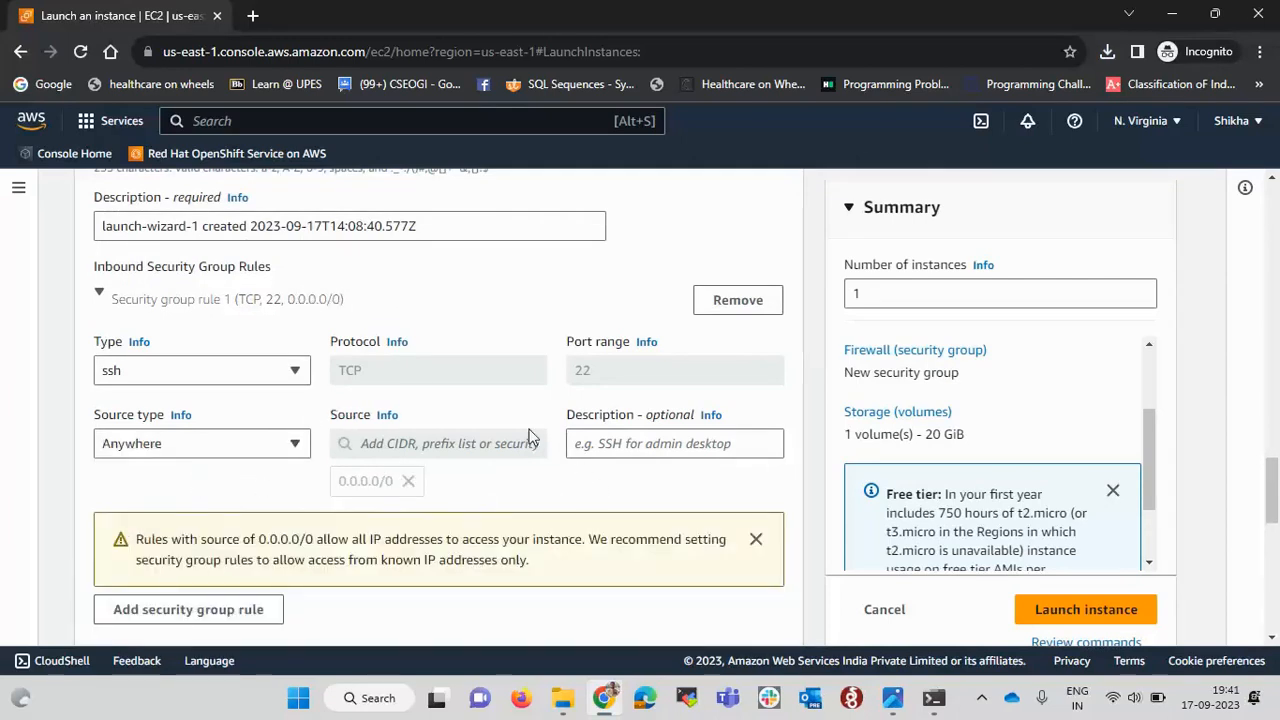
Step: Launch the instance and select Demo-1 in the instances list
left_click(1108, 617)
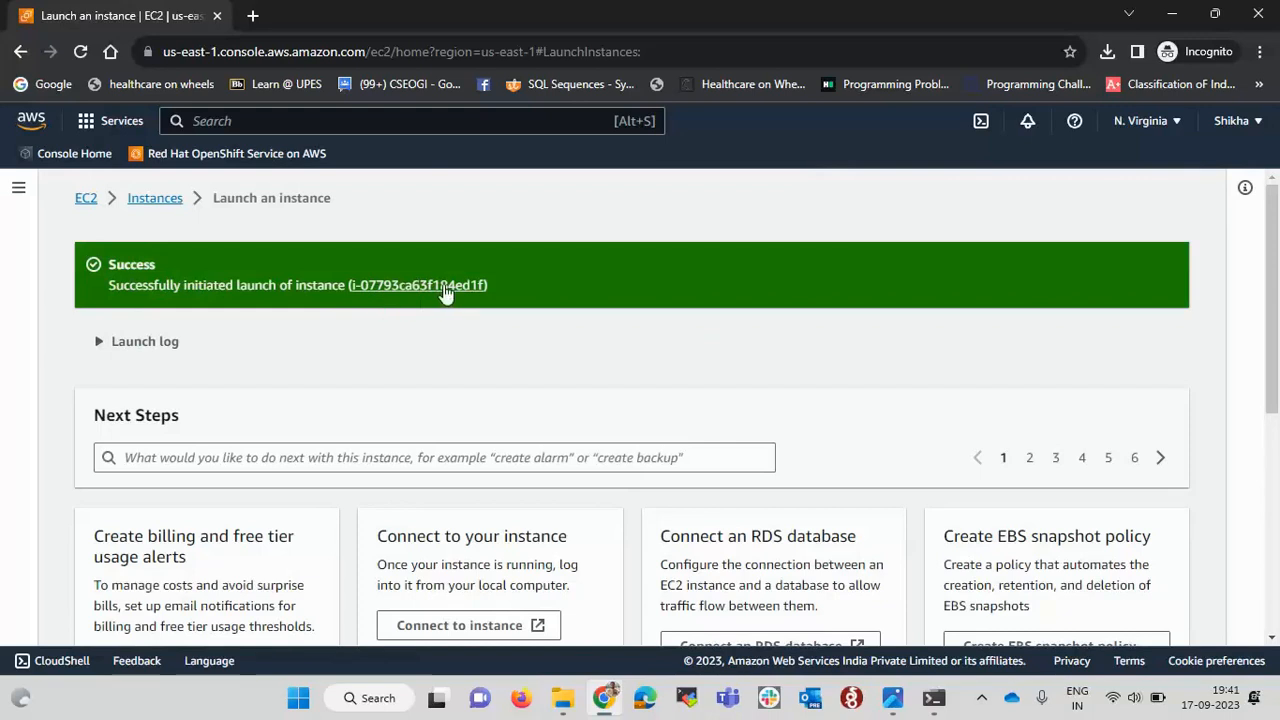
left_click(424, 289)
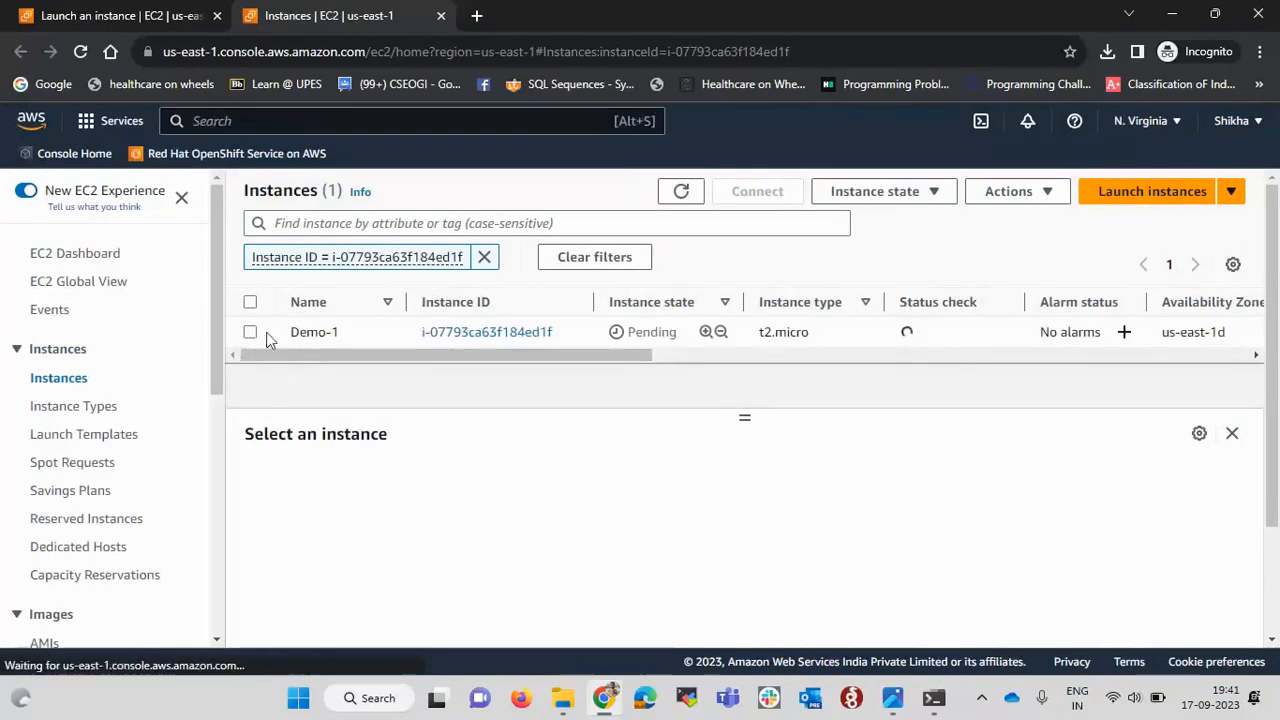
left_click(266, 333)
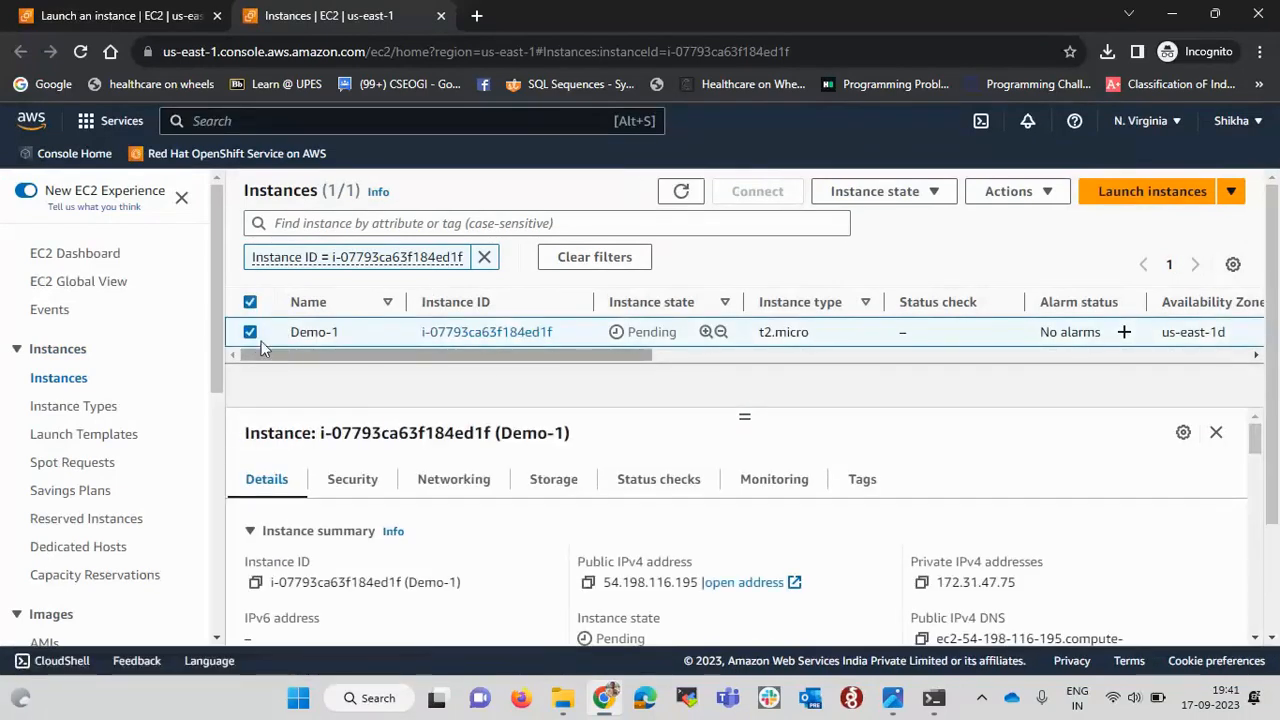
Step: Look through the Demo-1 instance summary and copy its public IPv4 address
scroll(457, 630, "down", 2)
scroll(457, 628, "down", 4)
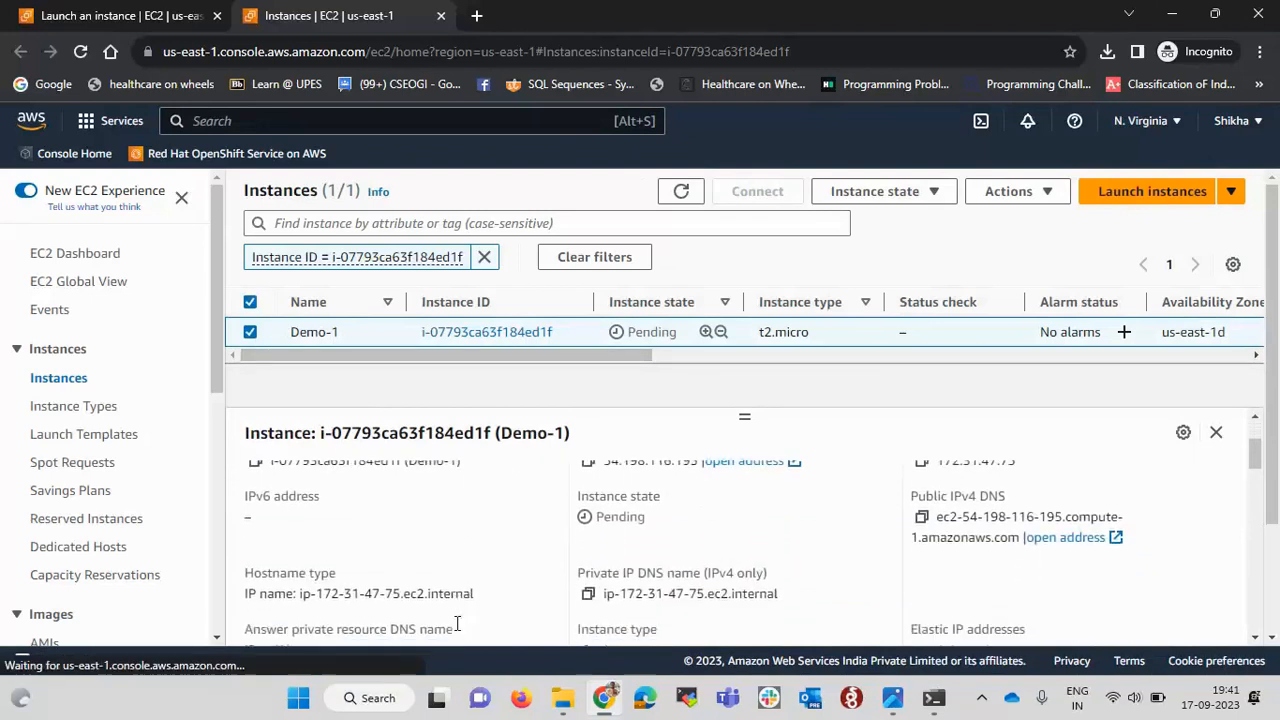
scroll(457, 625, "up", 6)
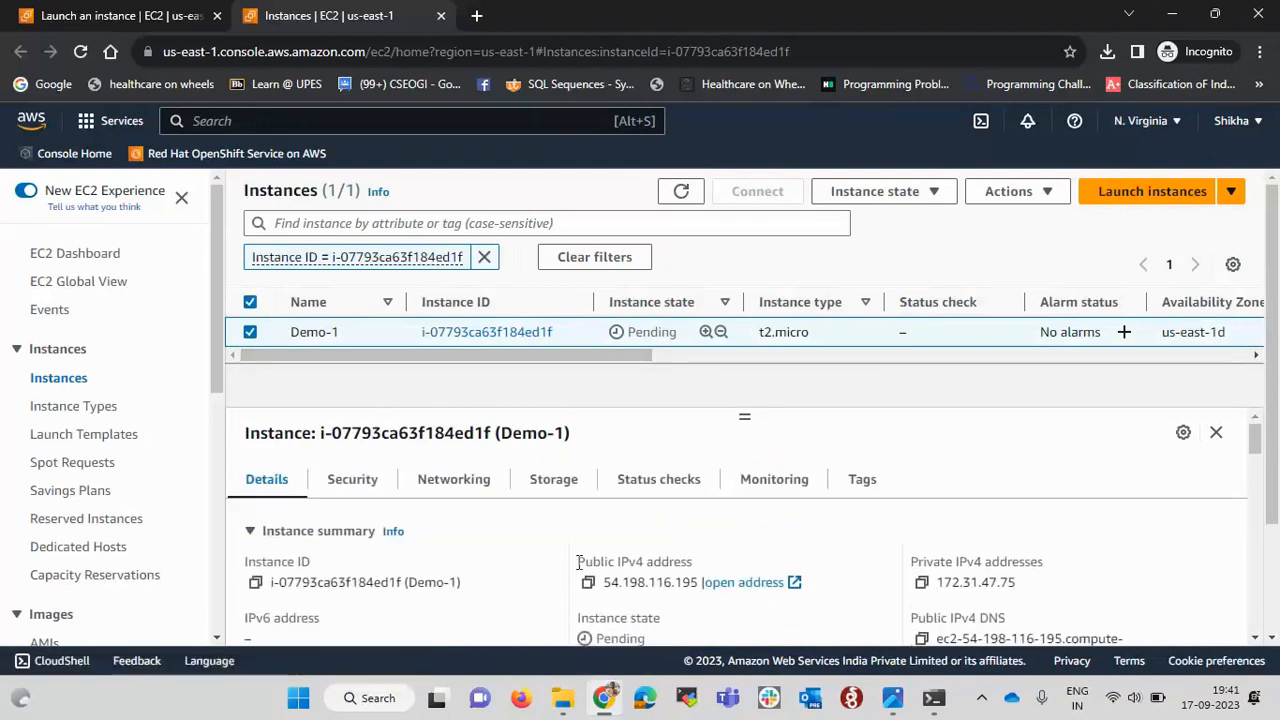
left_click_drag(578, 561, 700, 568)
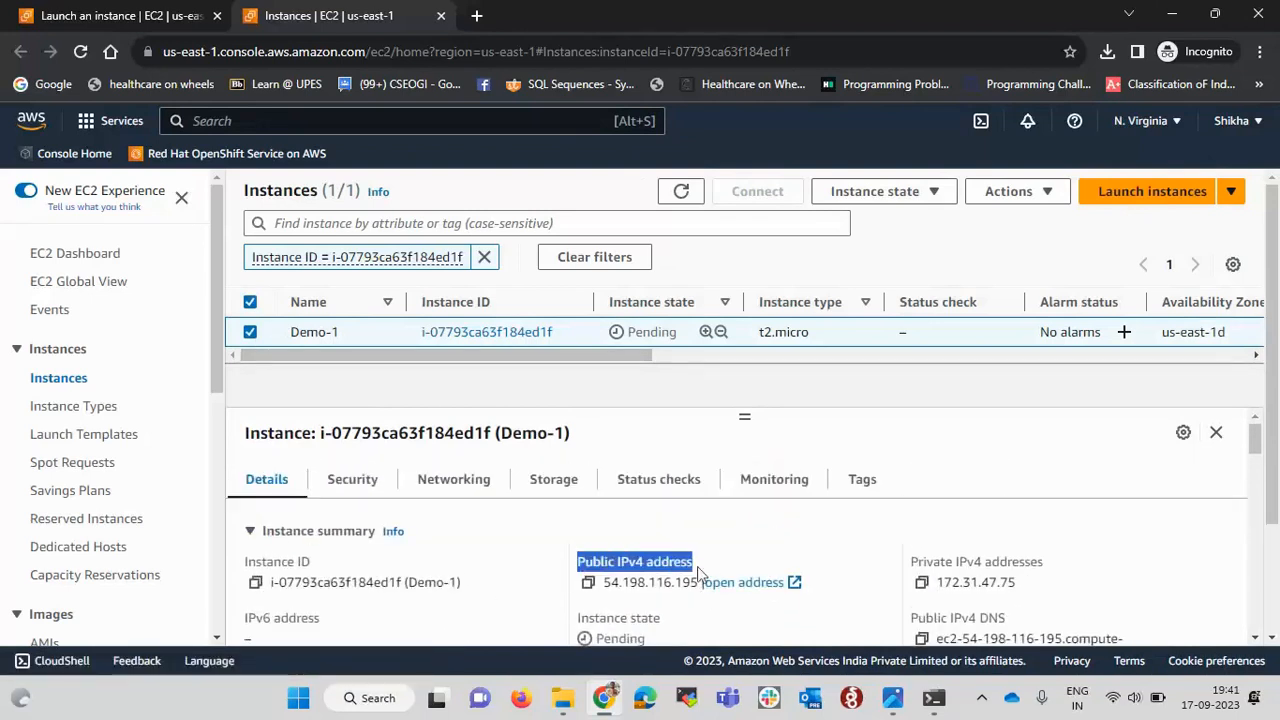
left_click(589, 585)
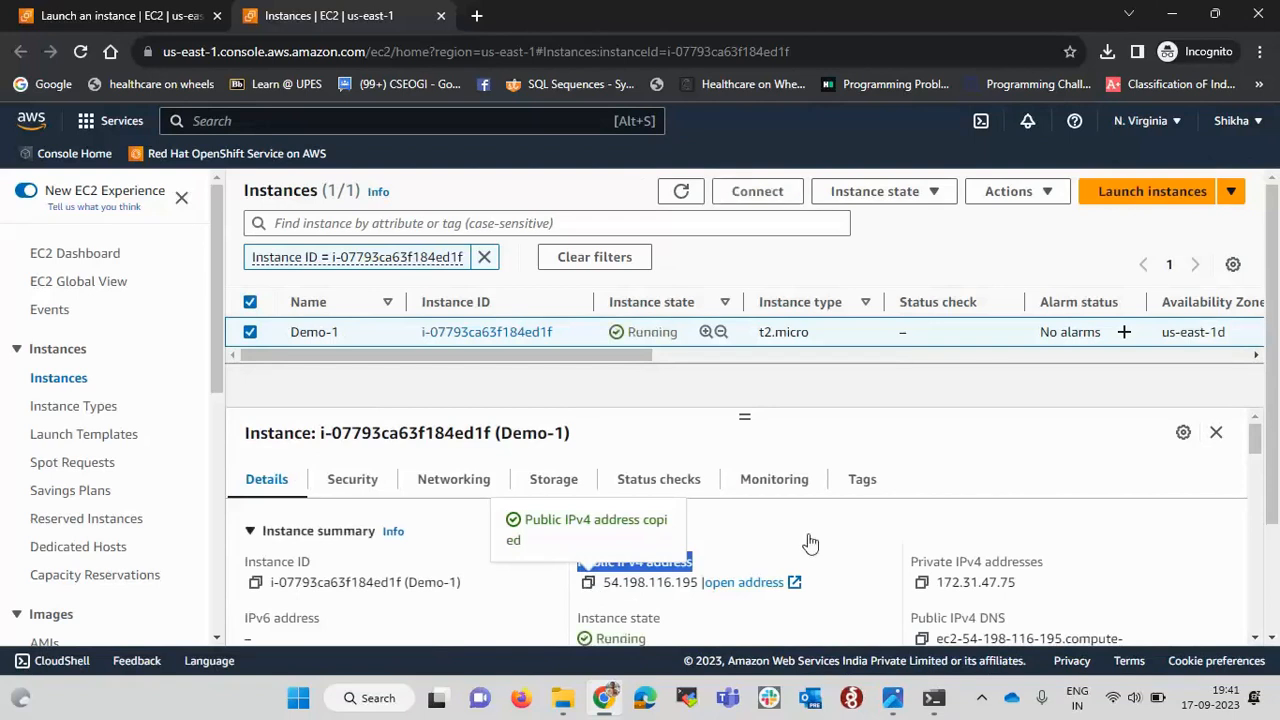
Step: Switch to the terminal and enter the start of the SSH command, "ssh -i Demo-1-key-pair.pem ubuntu@"
key("alt+Tab")
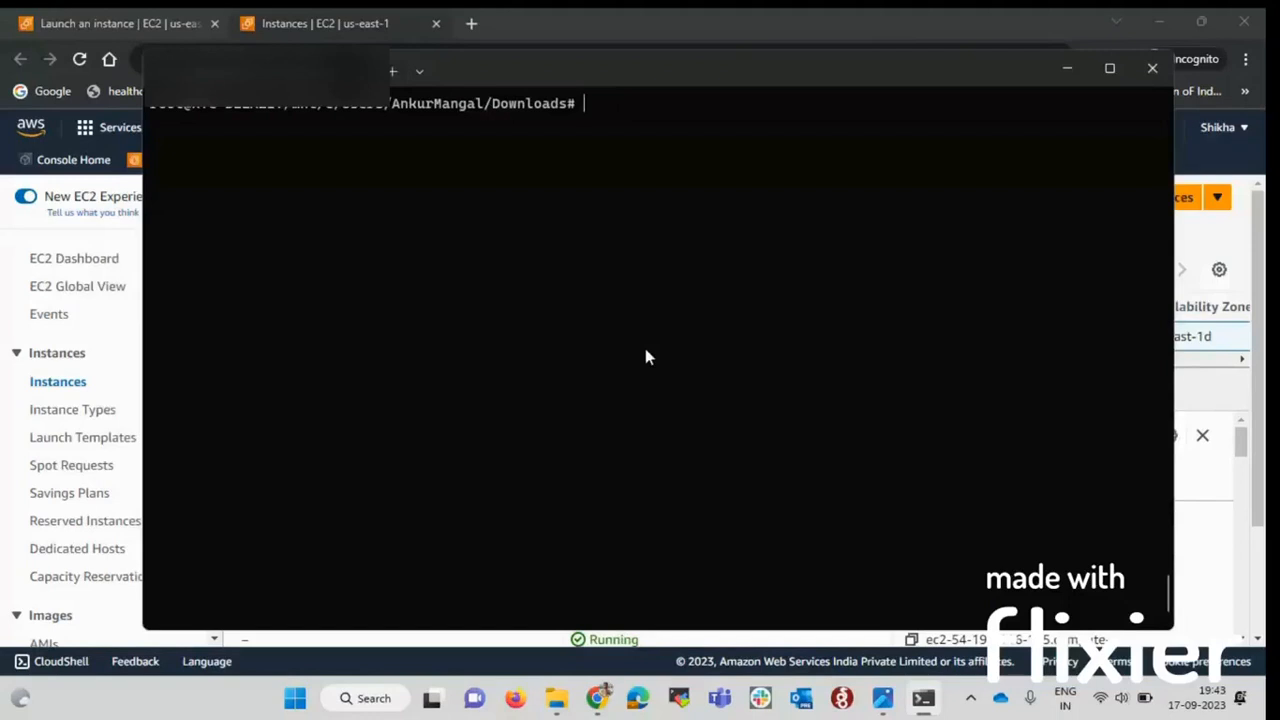
type("ssh -i Demo")
key("Tab")
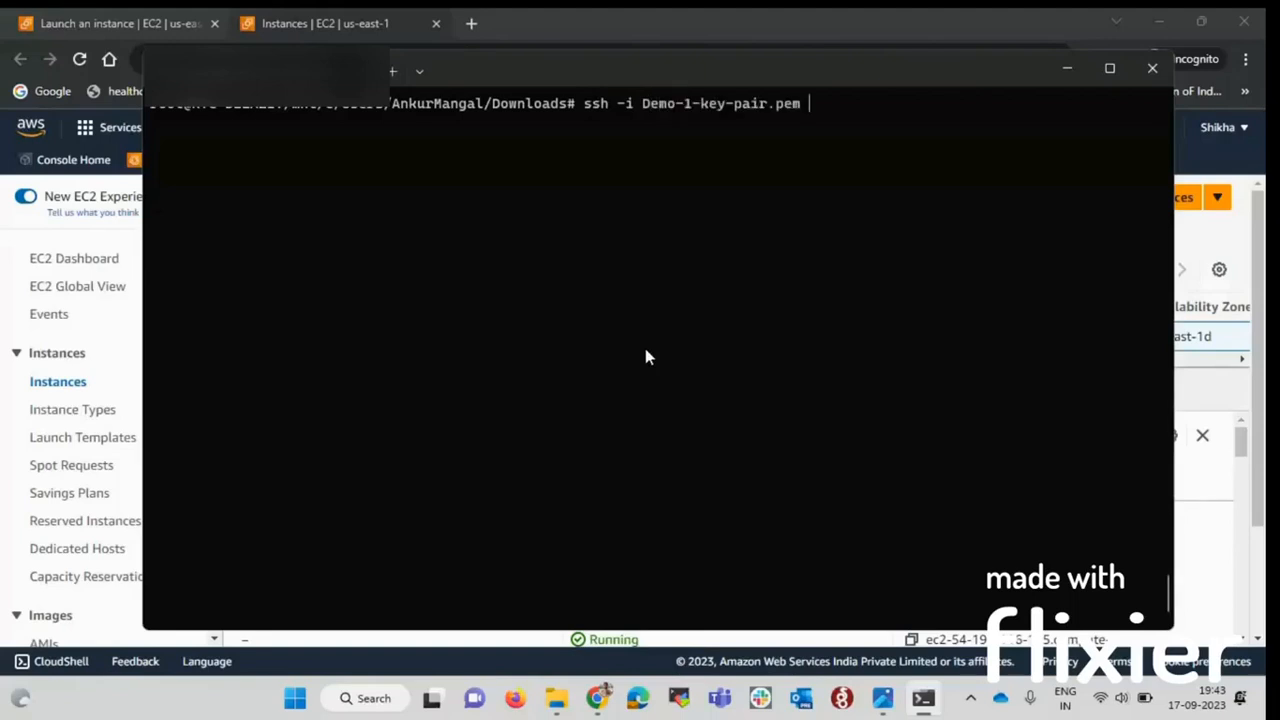
type("ubuntu@")
key("ctrl+v")
key("BackSpace")
key("BackSpace")
key("BackSpace")
key("BackSpace")
key("BackSpace")
key("BackSpace")
key("BackSpace")
key("BackSpace")
key("BackSpace")
key("BackSpace")
key("BackSpace")
key("BackSpace")
key("BackSpace")
key("BackSpace")
key("BackSpace")
key("BackSpace")
key("BackSpace")
key("BackSpace")
key("BackSpace")
key("BackSpace")
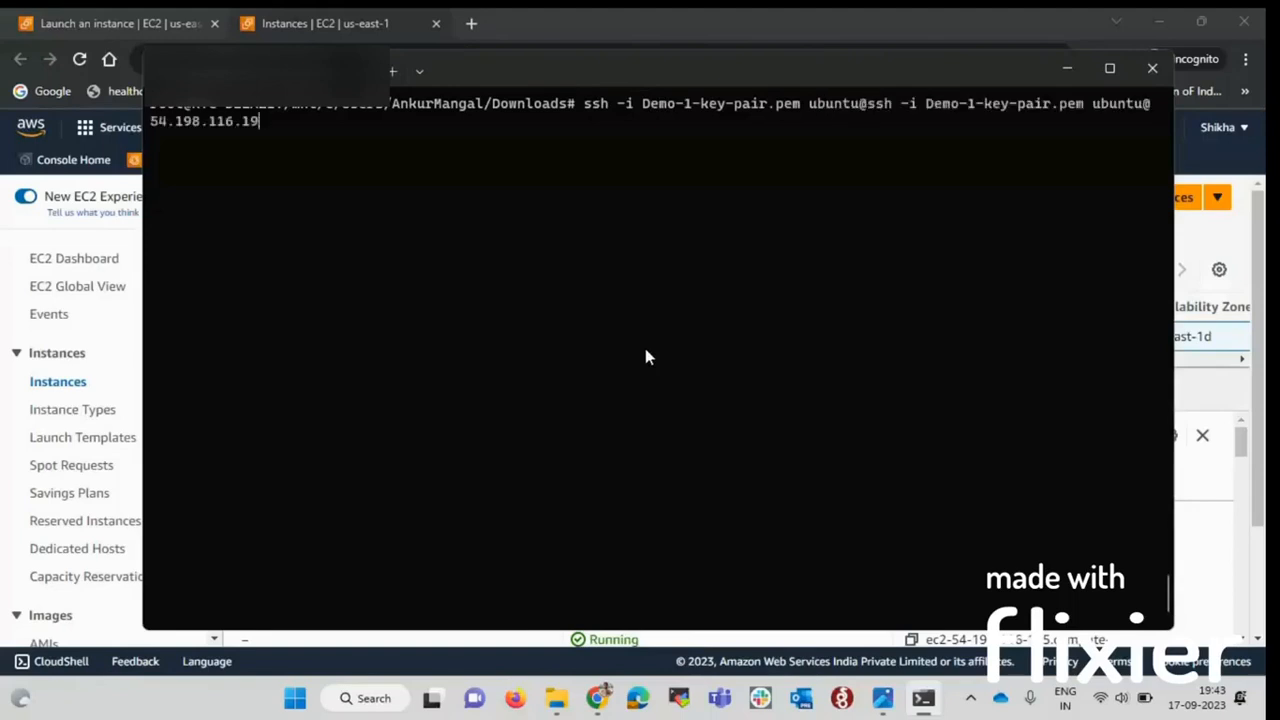
key("BackSpace")
key("BackSpace")
key("BackSpace")
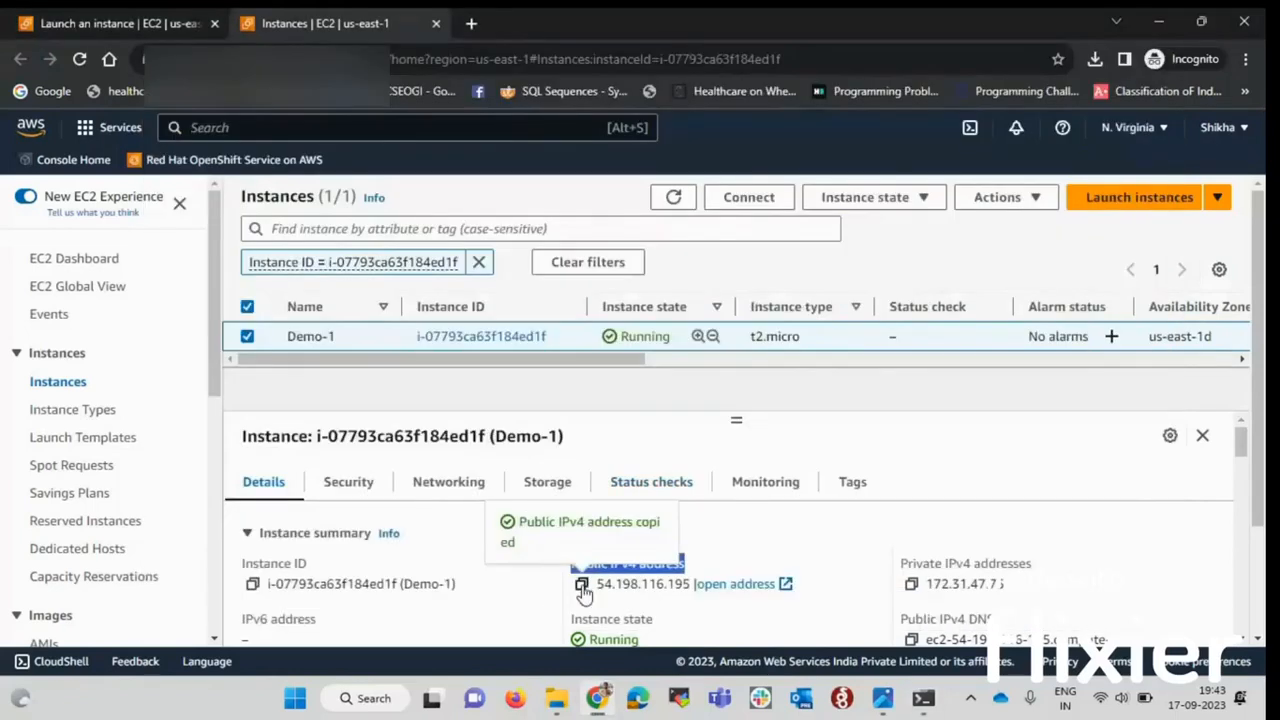
key("alt+Tab")
type("@")
key("ctrl+v")
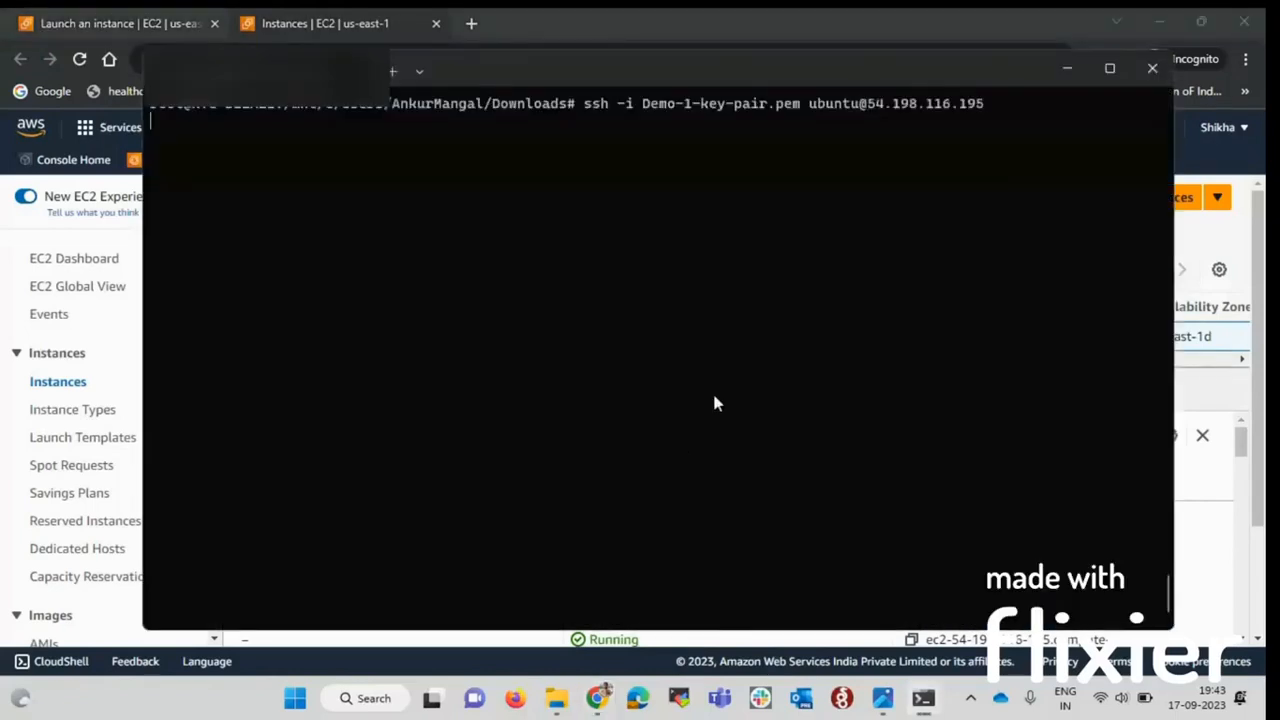
key("Return")
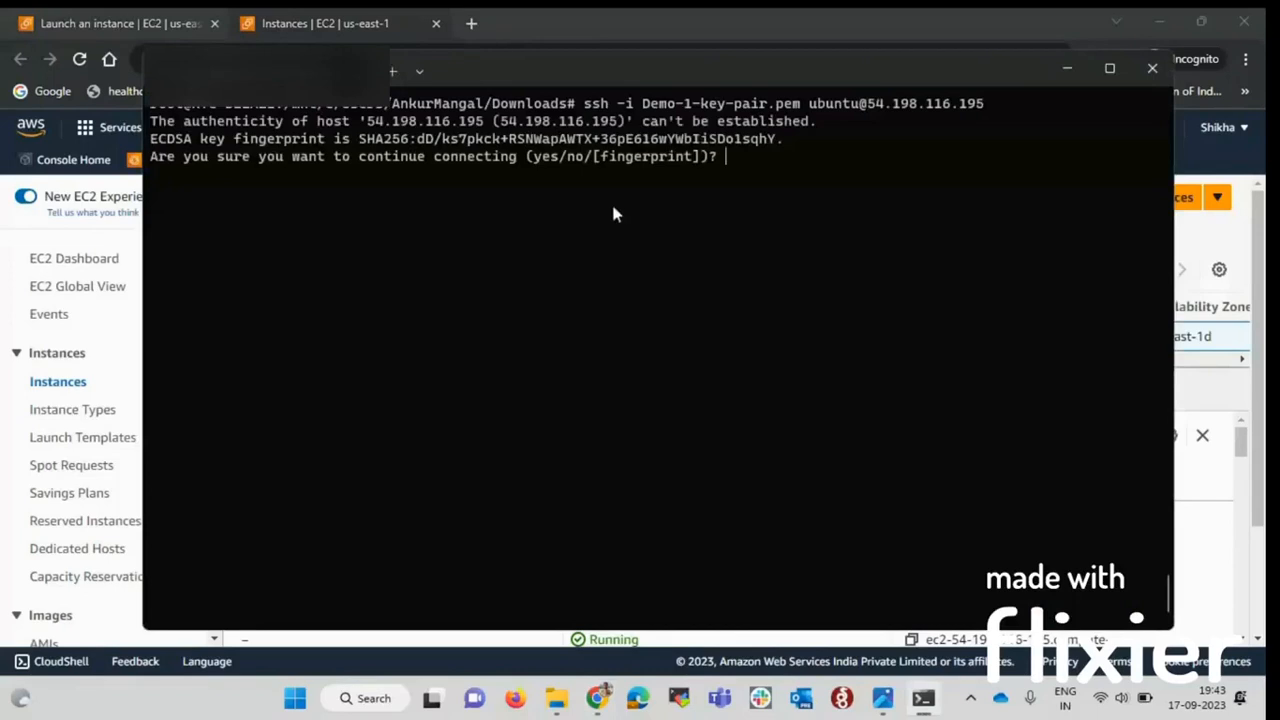
type("yes")
key("Return")
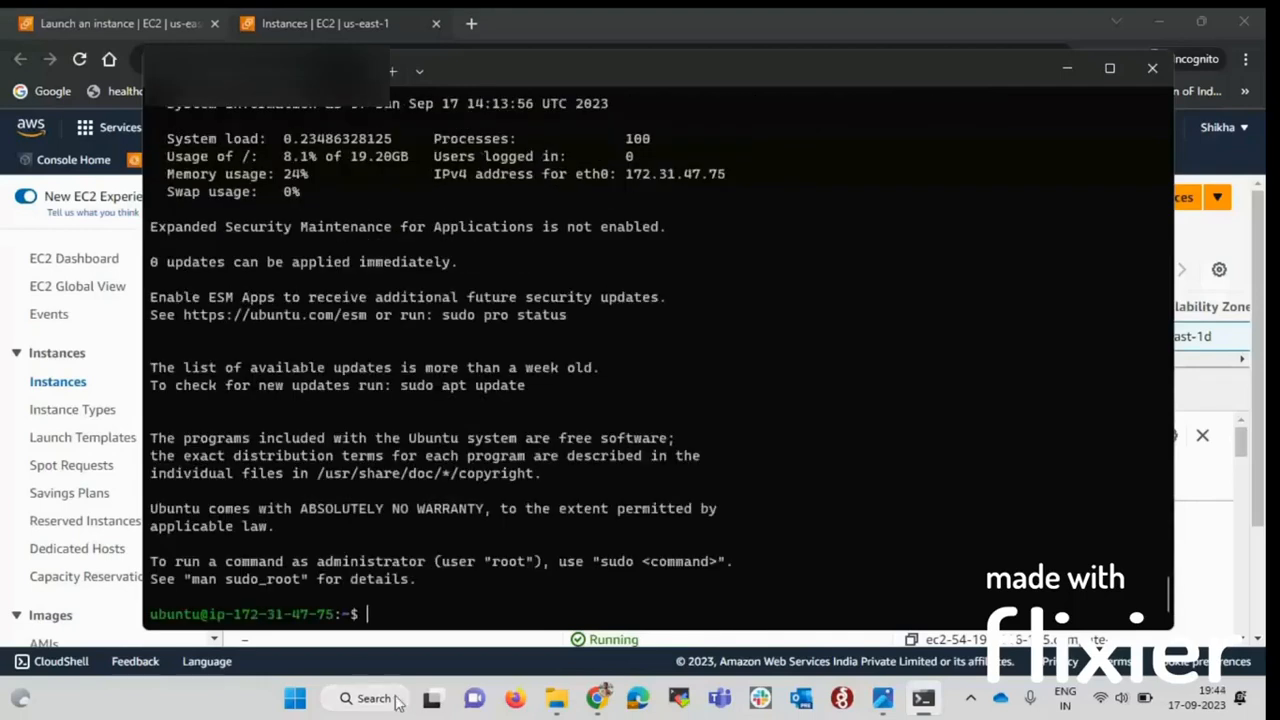
Step: Highlight the remote Ubuntu prompt and clear the terminal screen
left_click_drag(340, 628, 153, 618)
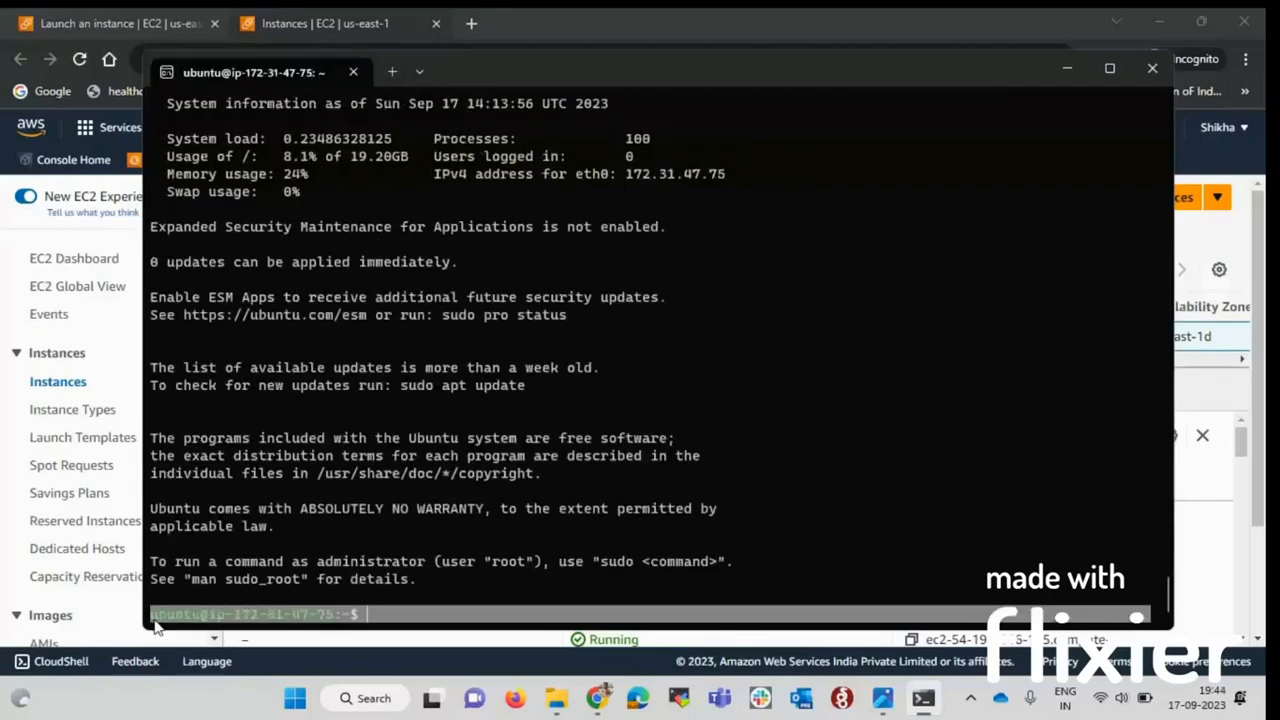
left_click(376, 617)
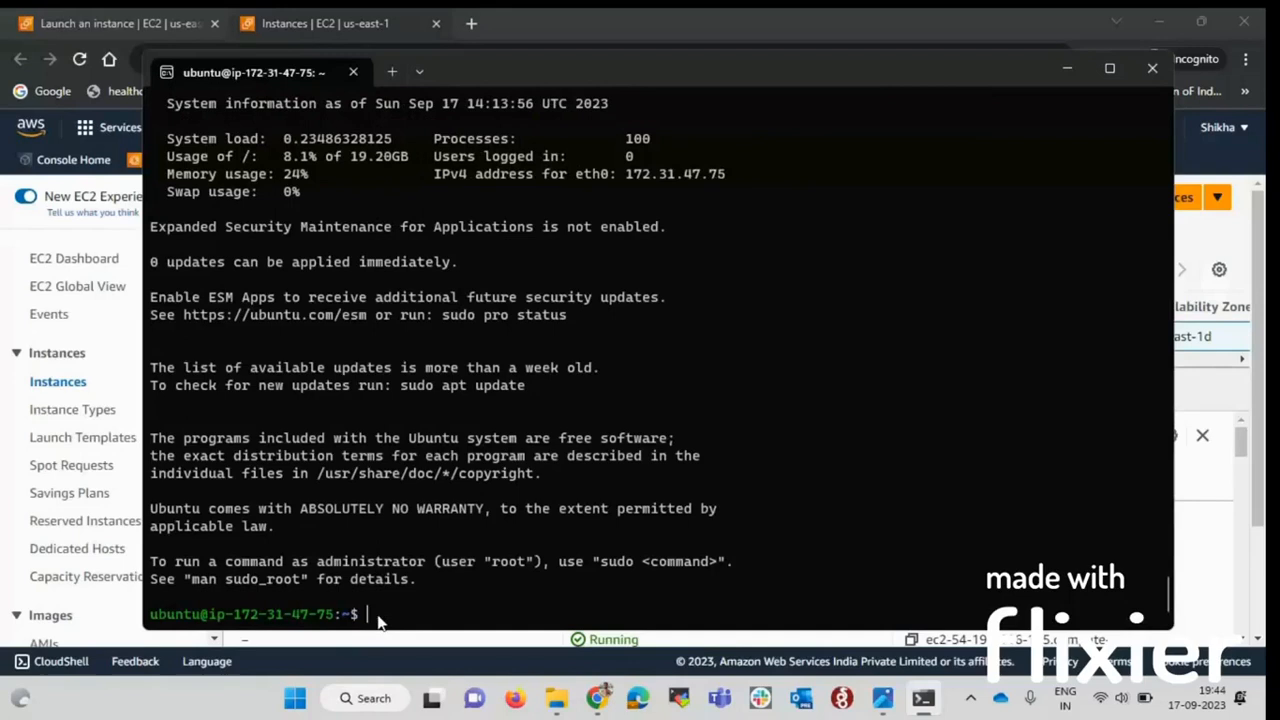
key("ctrl+l")
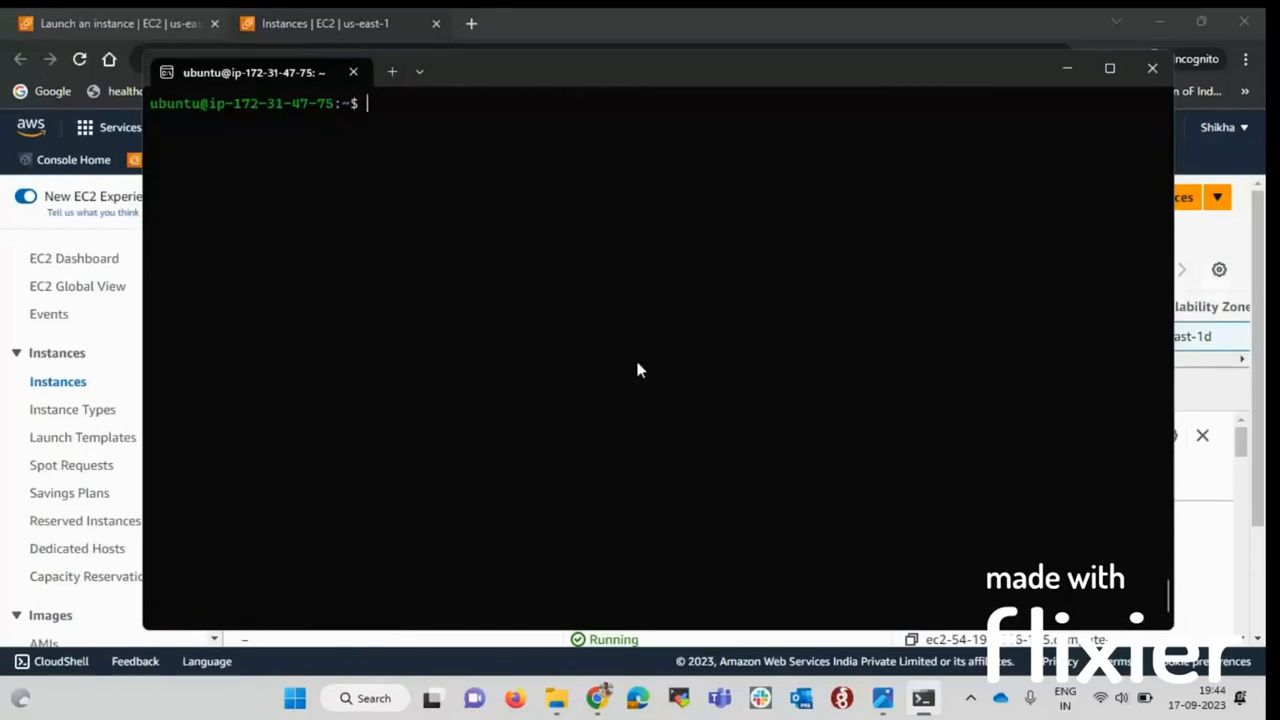
Step: List the instance's file systems with their types using df -hT and examine the /dev/root entry
type("df -ht")
key("Return")
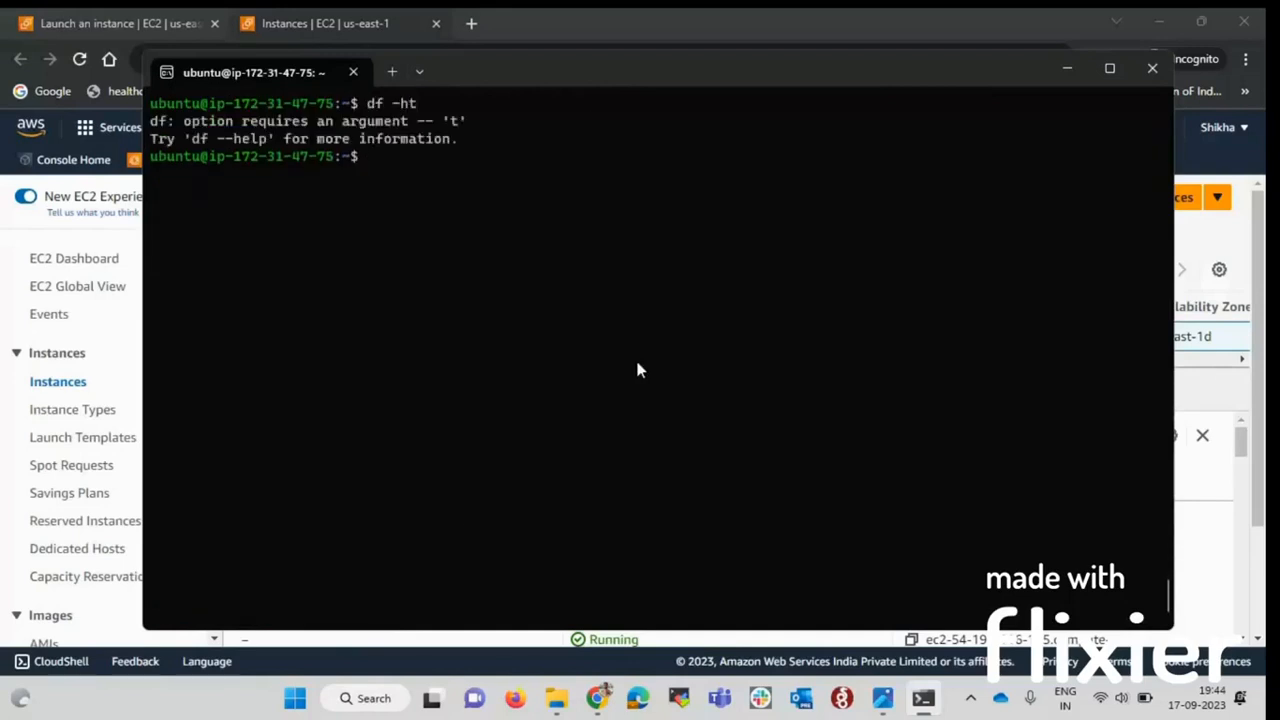
type("df -hT")
key("Return")
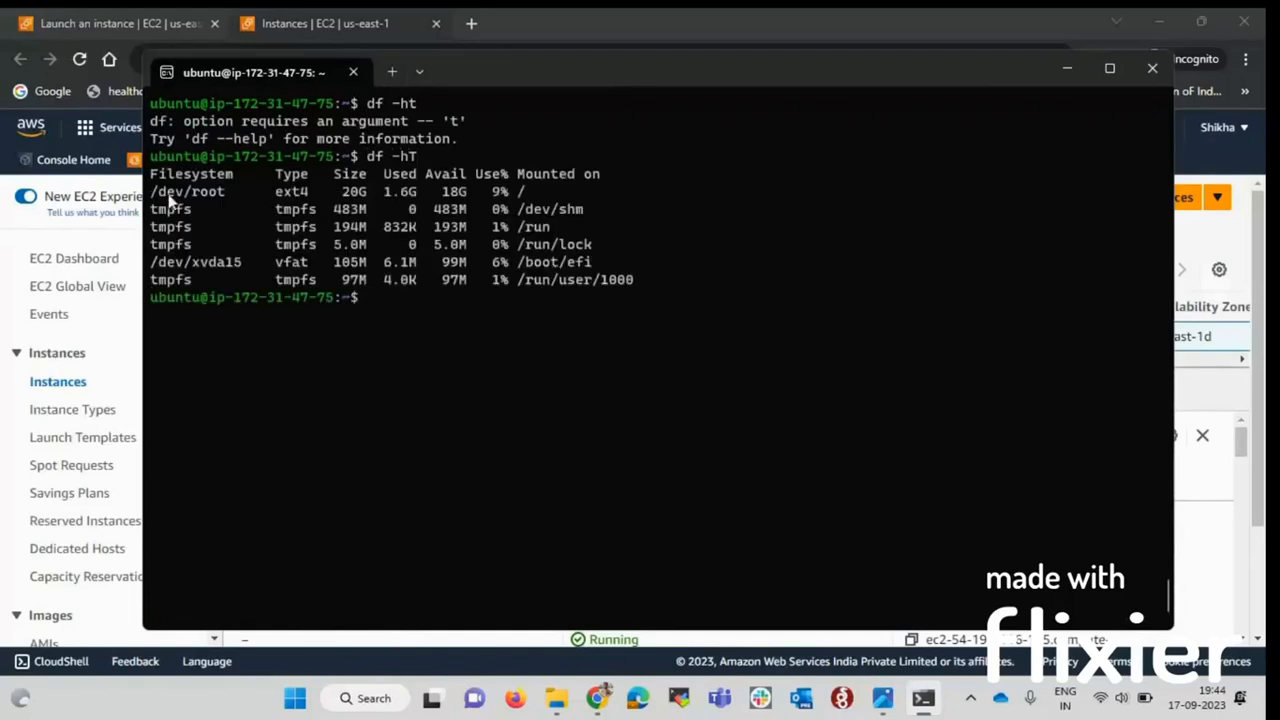
left_click_drag(152, 192, 560, 191)
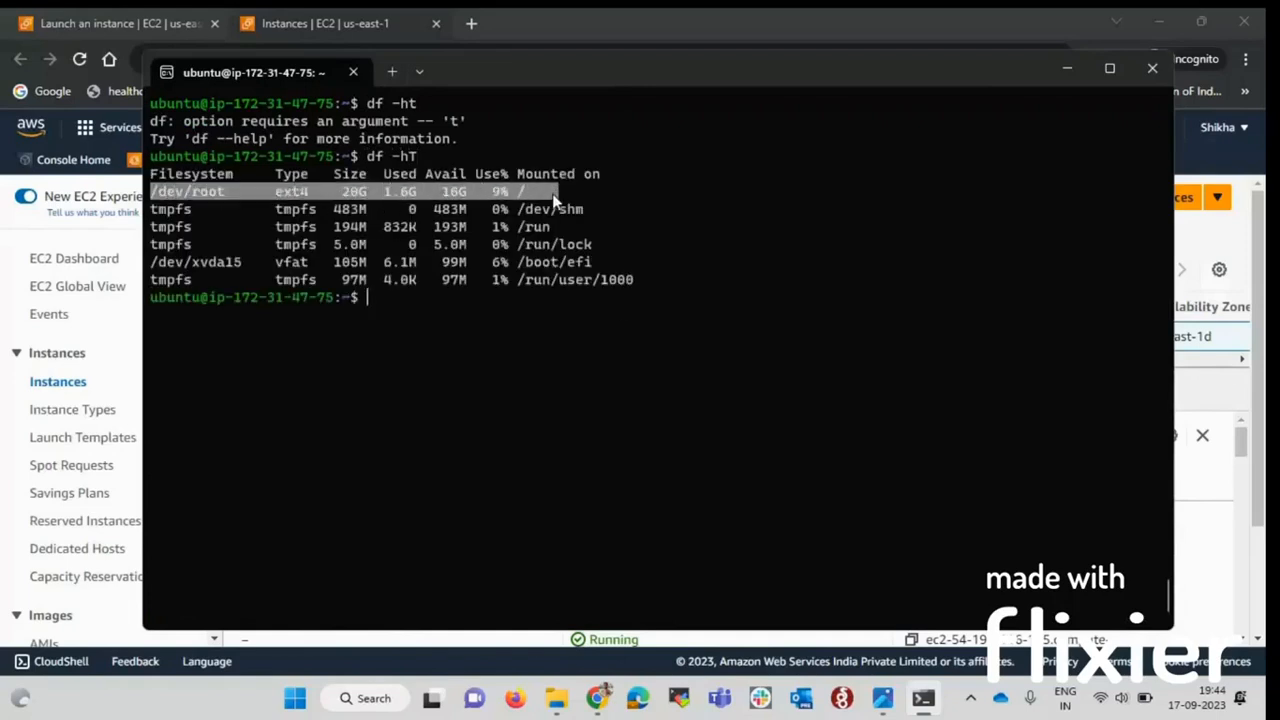
left_click(669, 472)
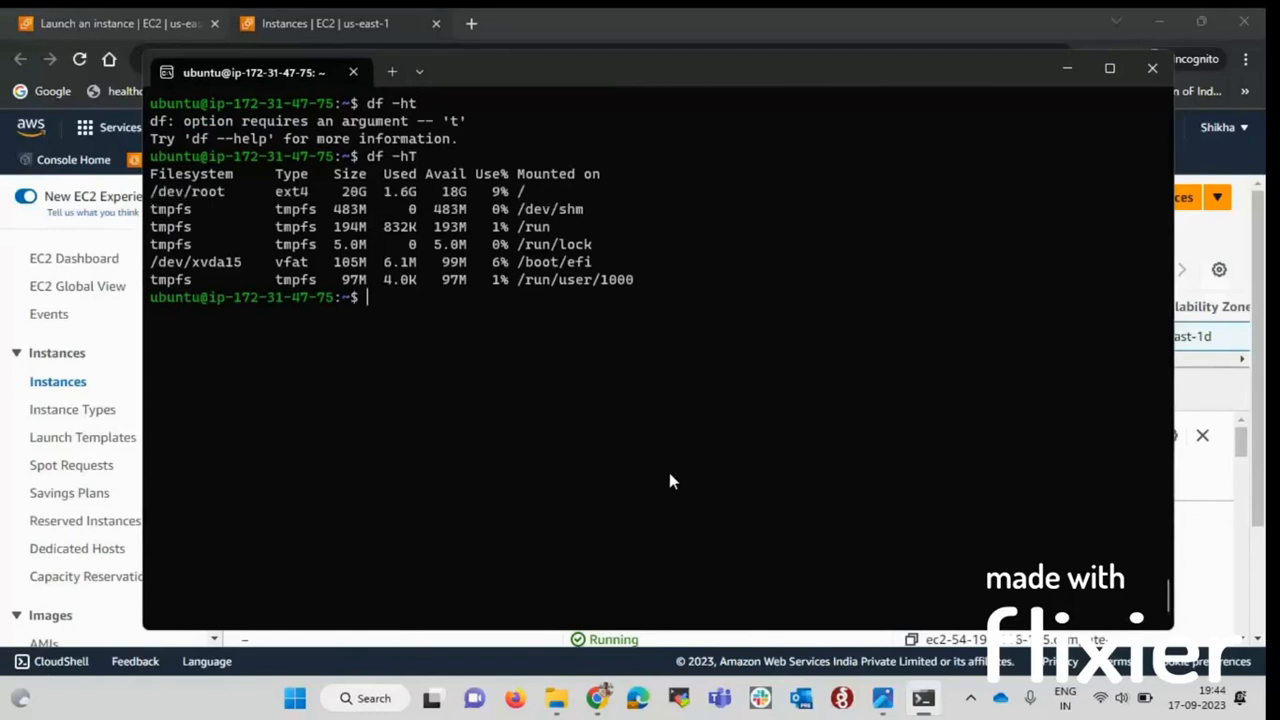
Step: Clear the terminal and switch back to the EC2 instances page in the browser
key("ctrl+l")
key("alt+Tab")
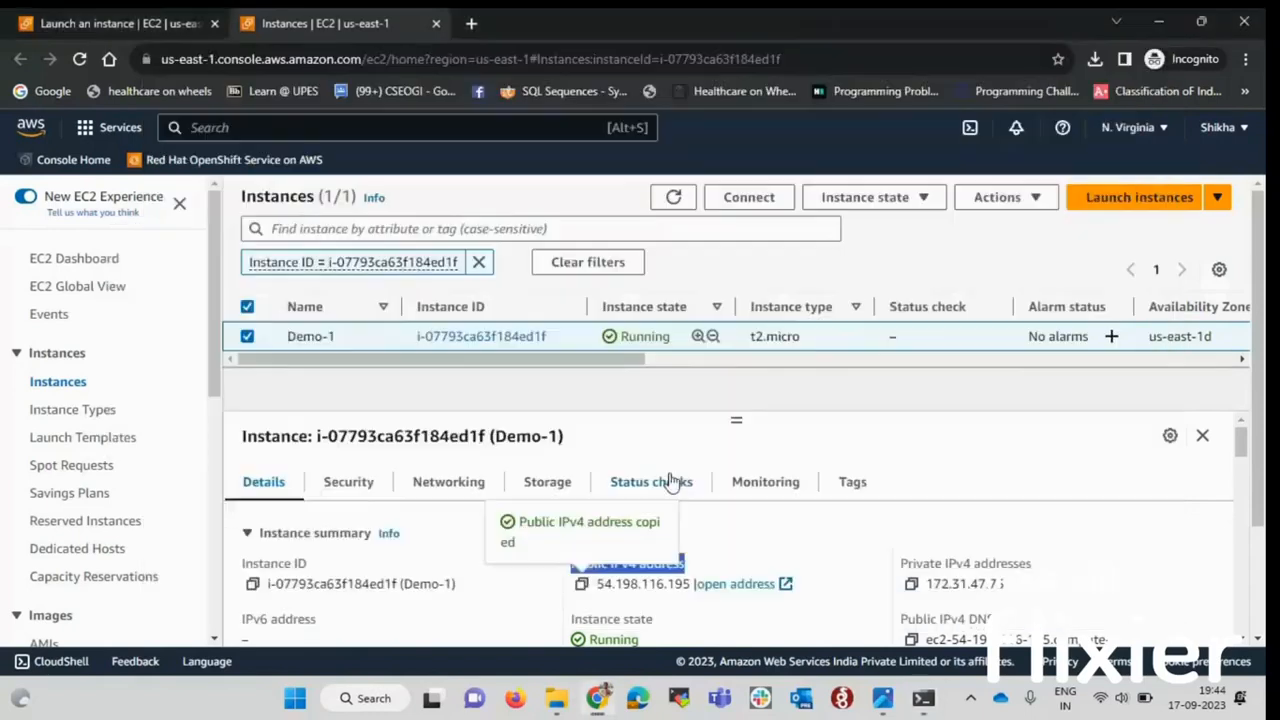